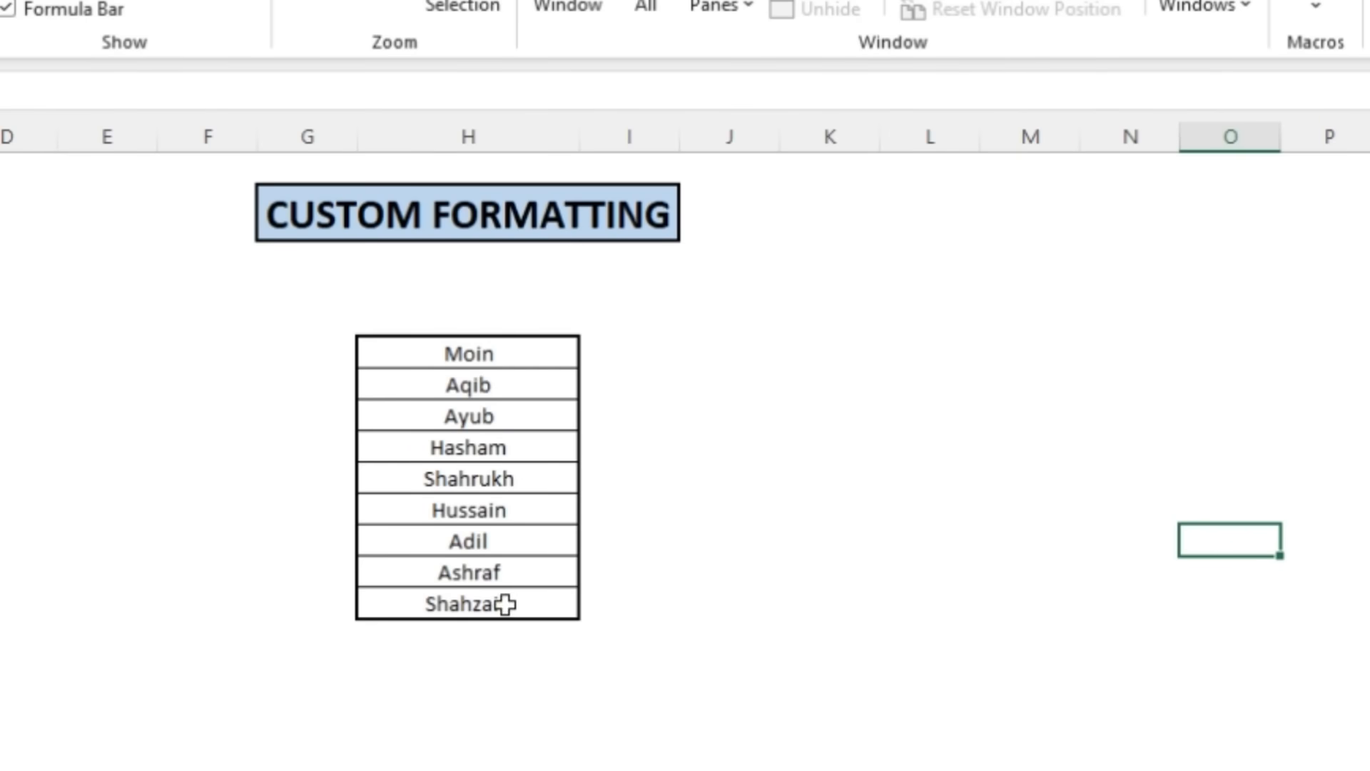
Step: Apply the custom number format "Mr."@ to the nine names in column H
click(542, 424)
drag(498, 355, 507, 606)
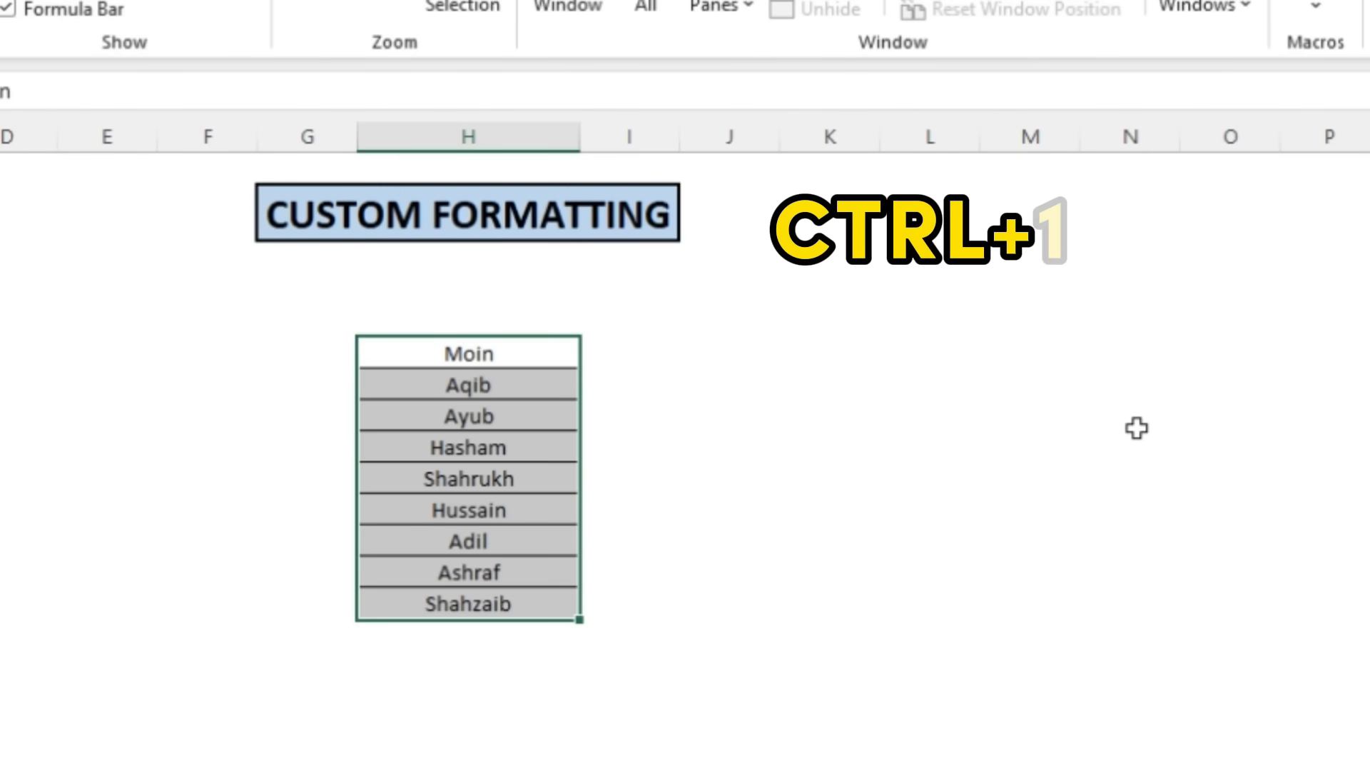
key(ctrl+1)
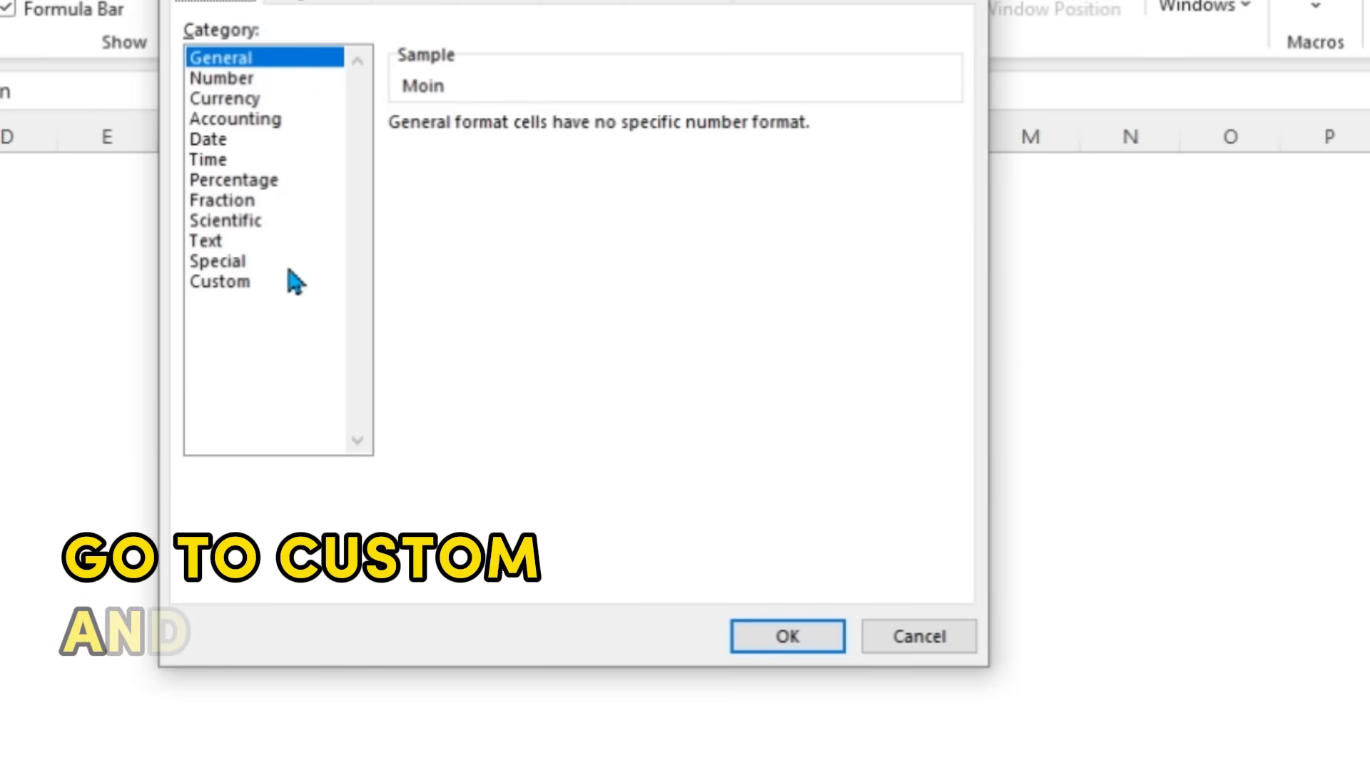
click(260, 283)
double_click(452, 152)
text("M)
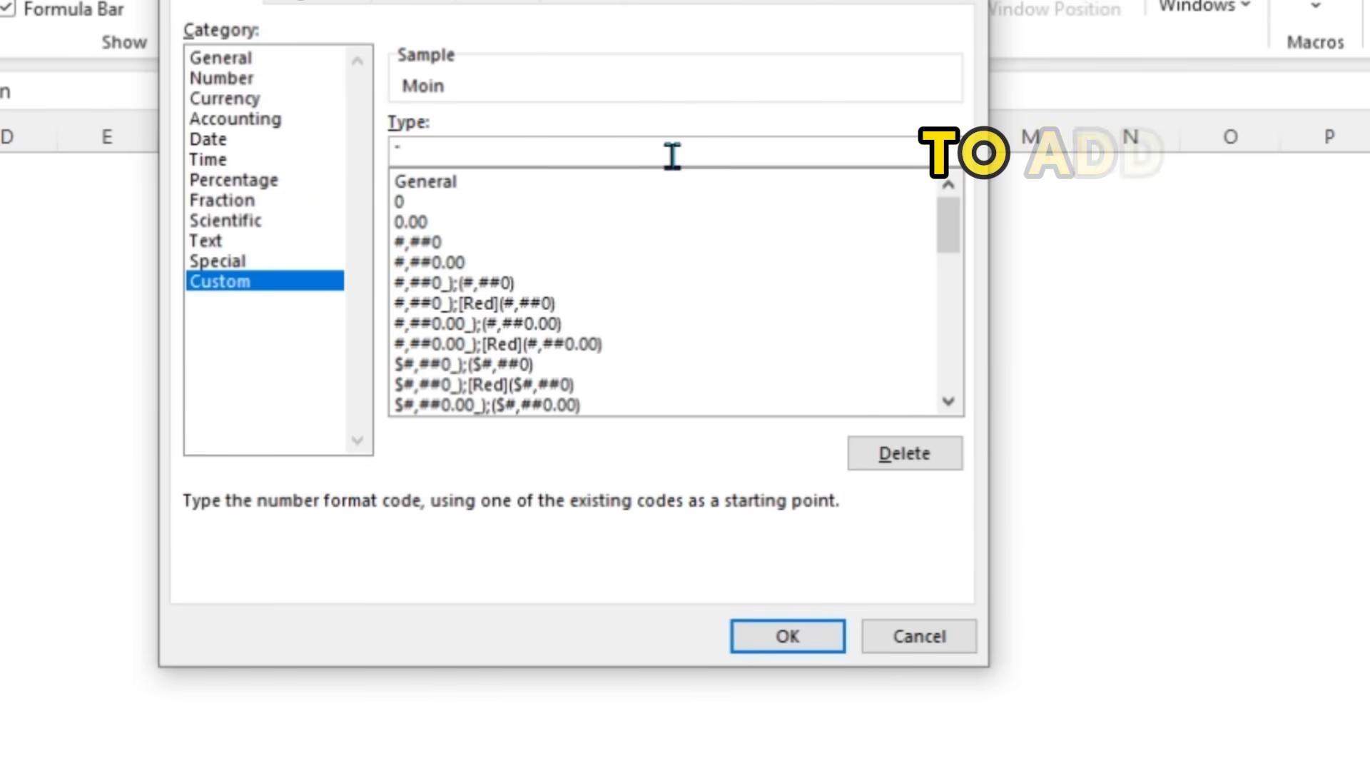
text(r.)
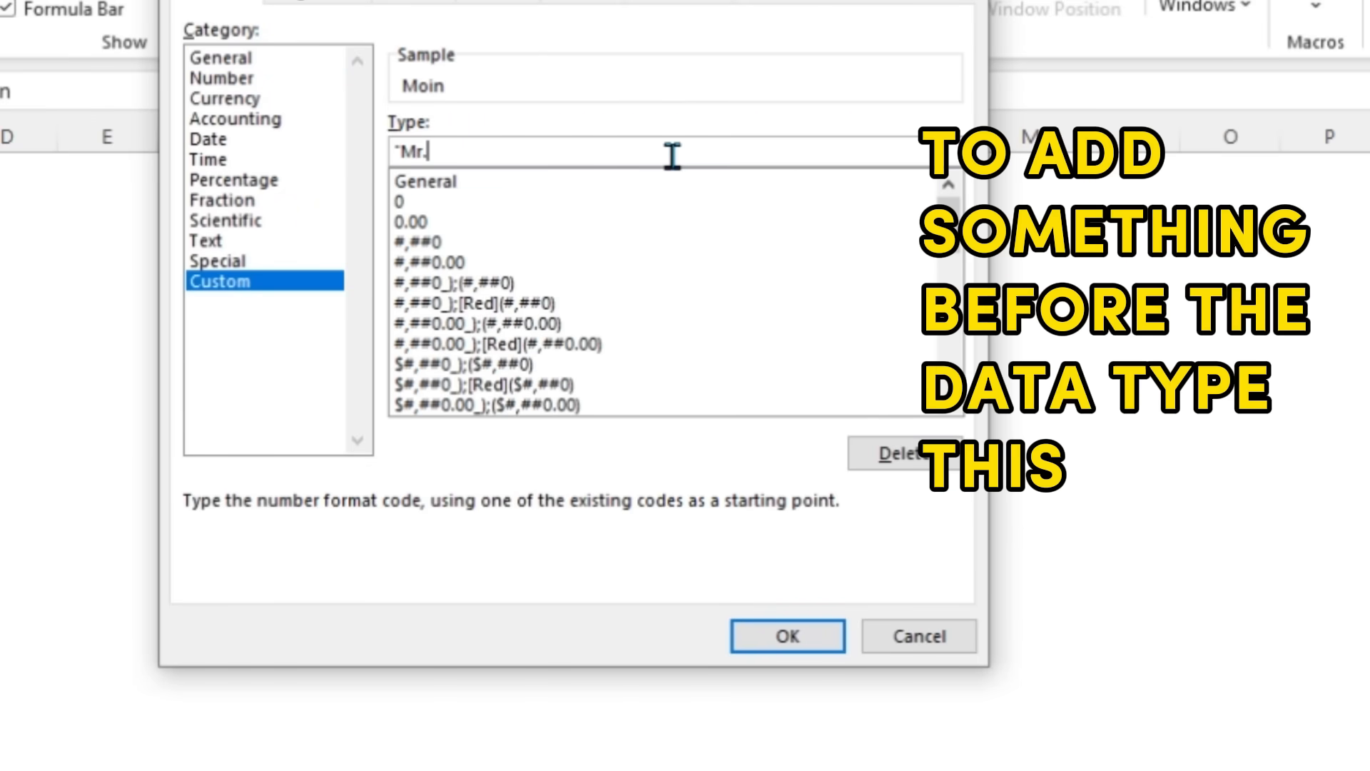
text("@)
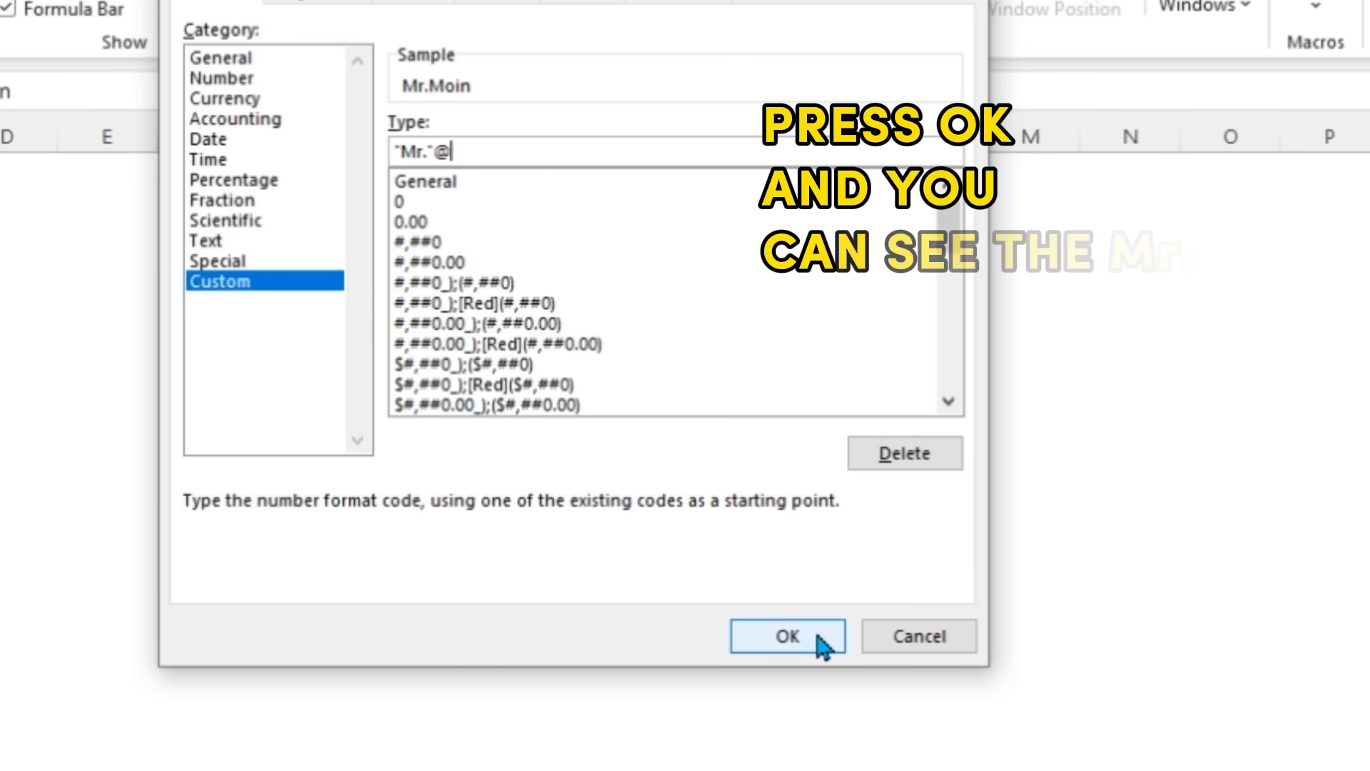
click(789, 636)
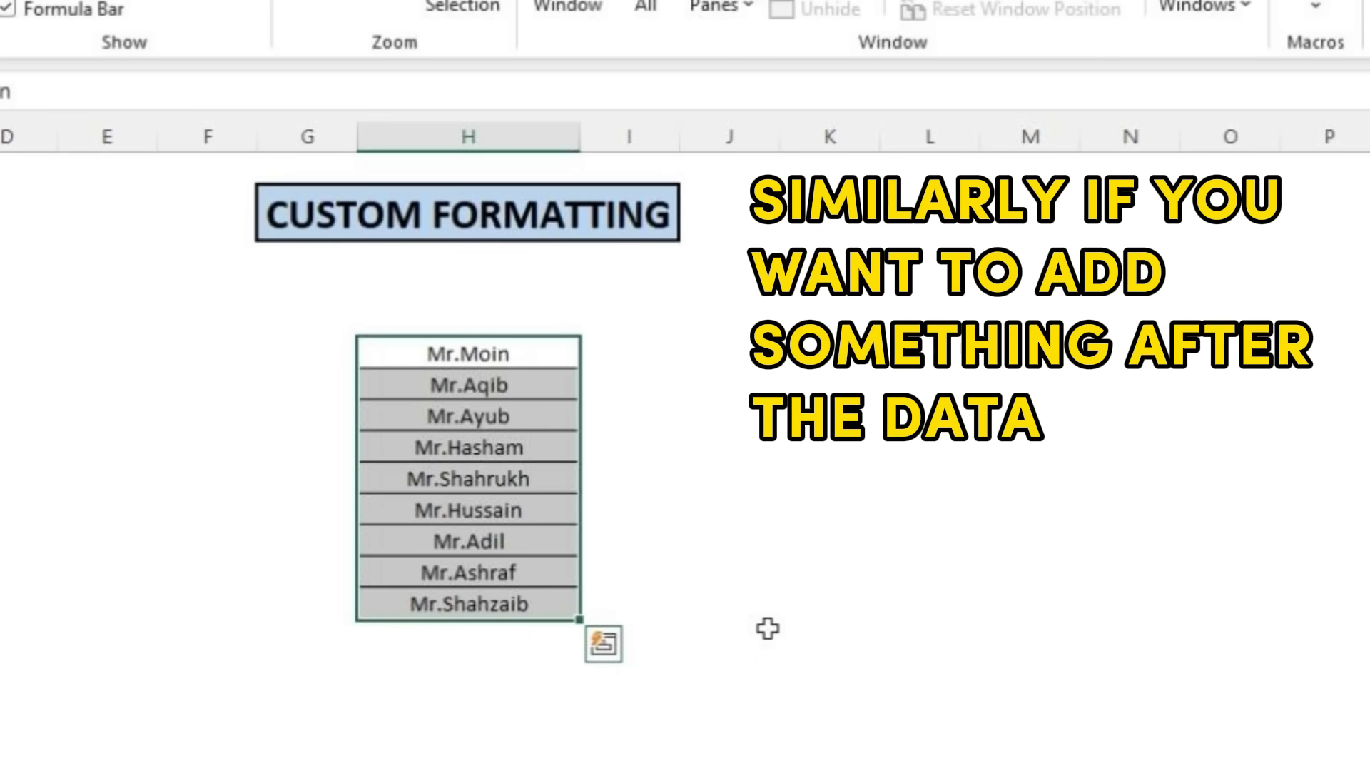
Step: Replace the name list's custom format with @ followed by a space and the surname in quotation marks
key(ctrl+1)
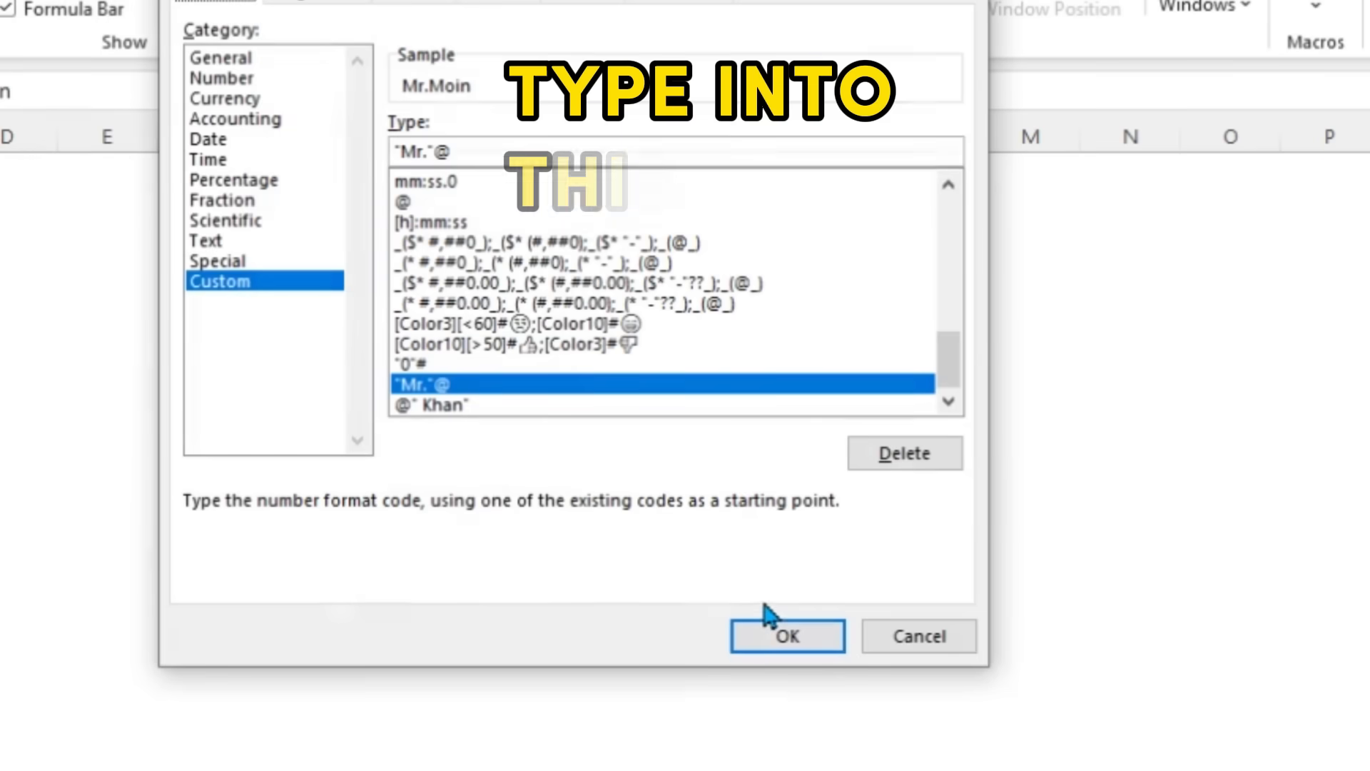
click(485, 152)
key(BackSpace)
key(BackSpace)
key(BackSpace)
key(BackSpace)
key(BackSpace)
key(BackSpace)
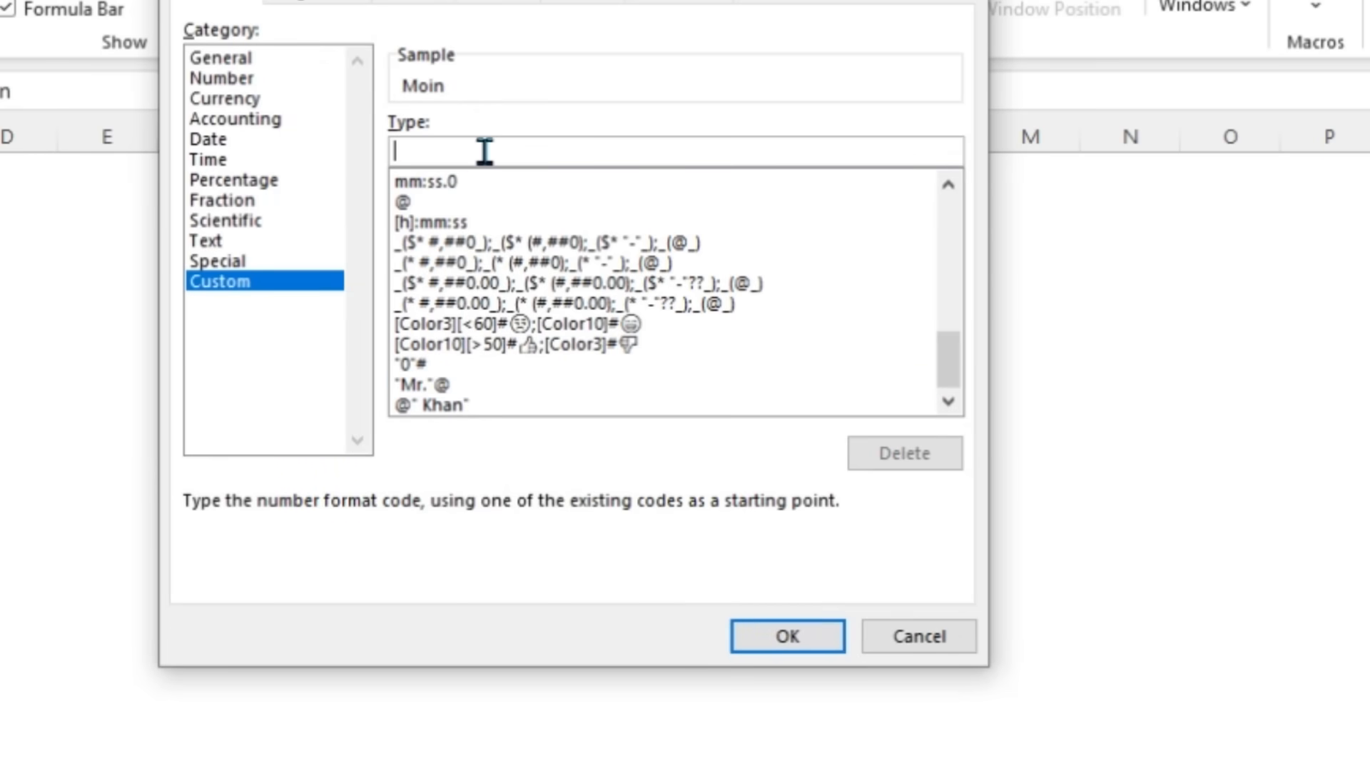
text(@")
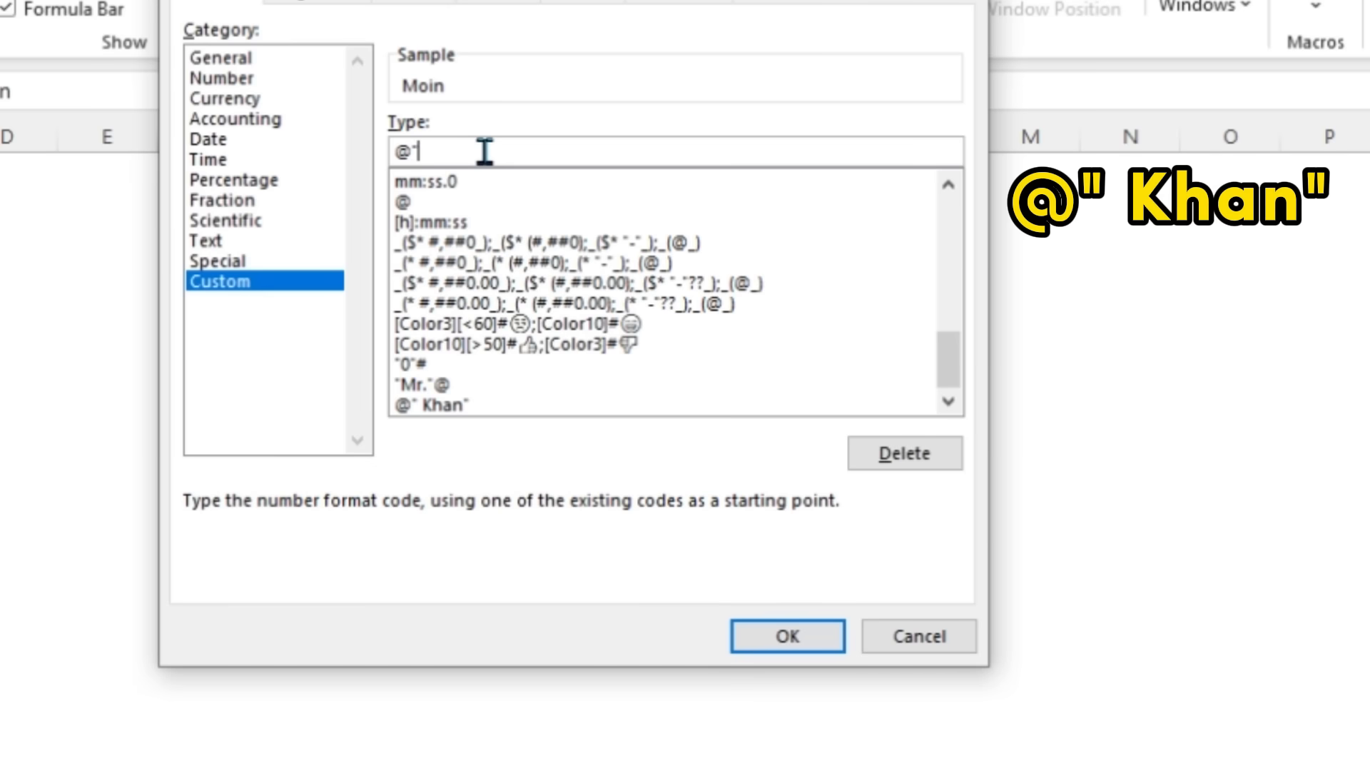
text( Khan")
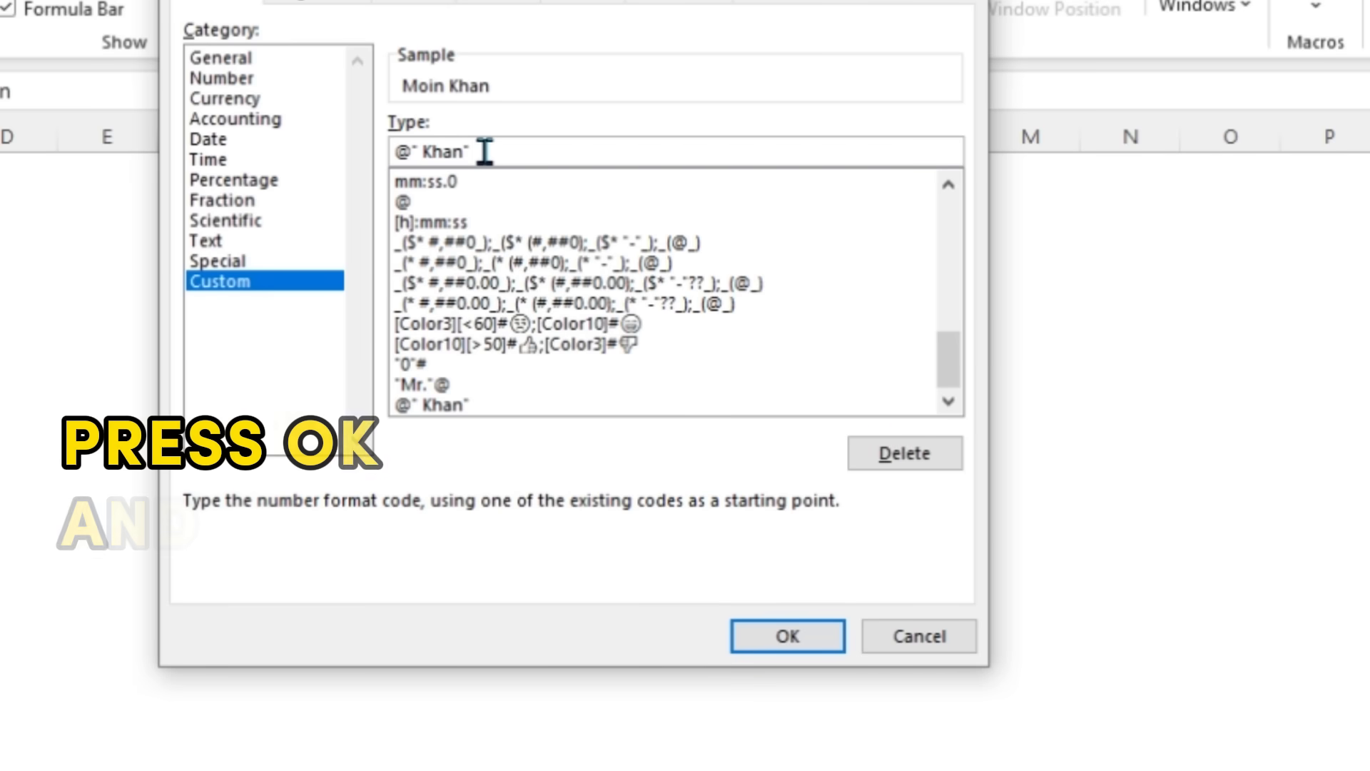
click(828, 631)
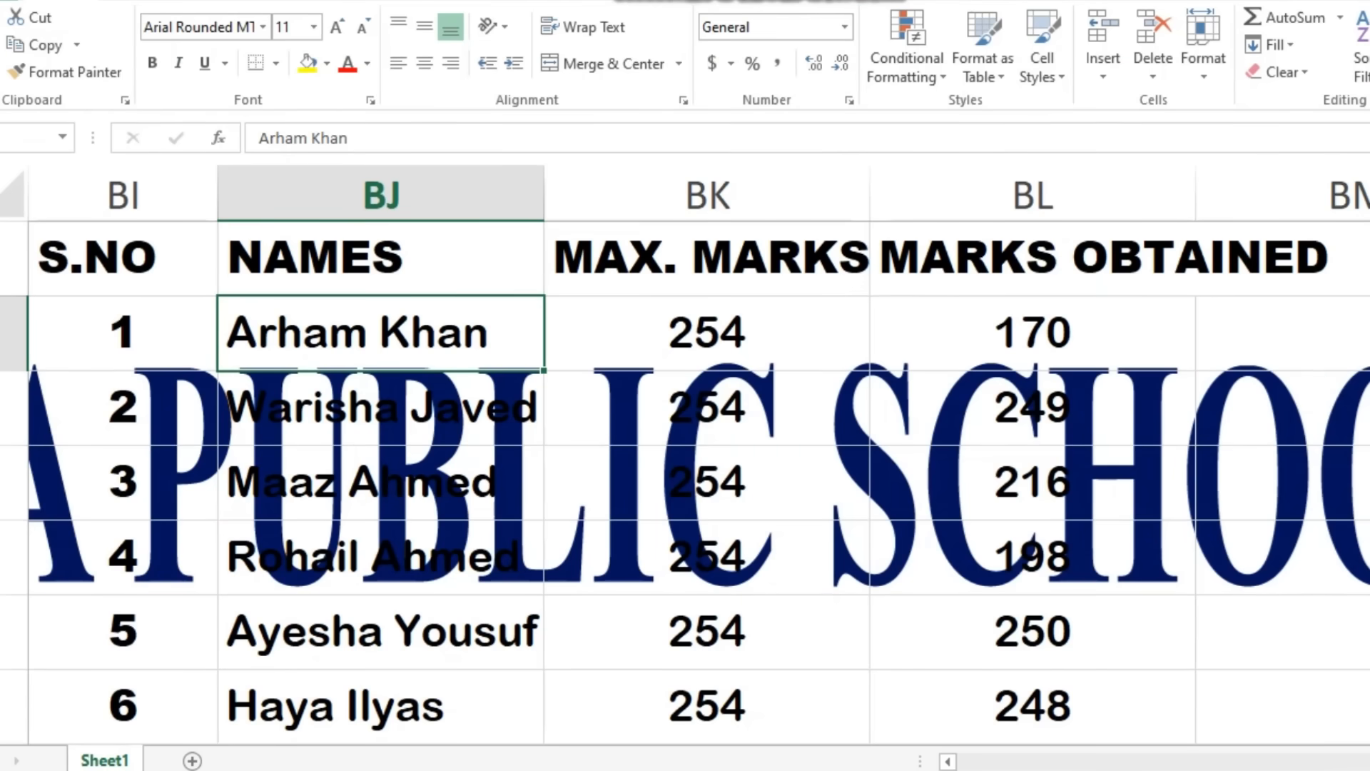
Step: Apply the custom number format [Green][>=200]#;[Red][<200]#;[Blue]@ to the six students' names, maximum marks and marks obtained
drag(378, 332, 1031, 706)
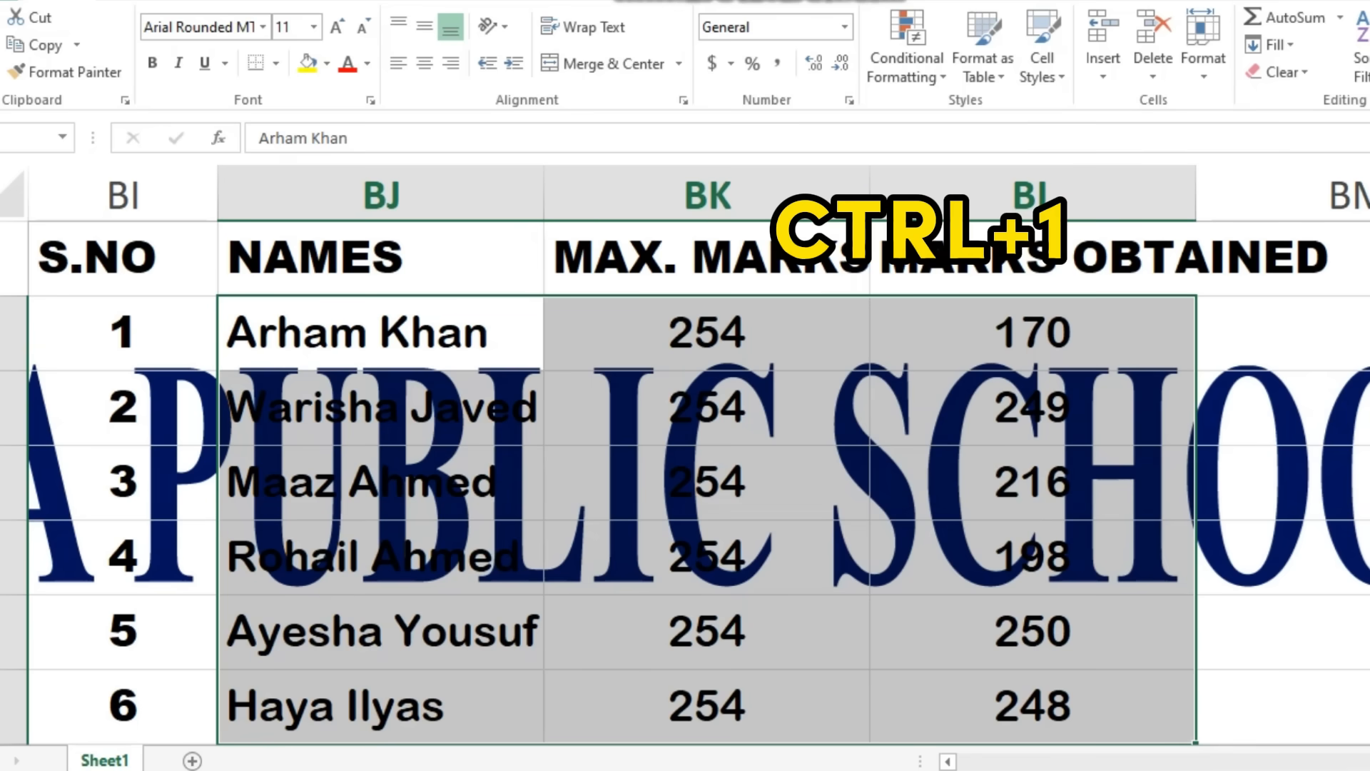
key(ctrl+1)
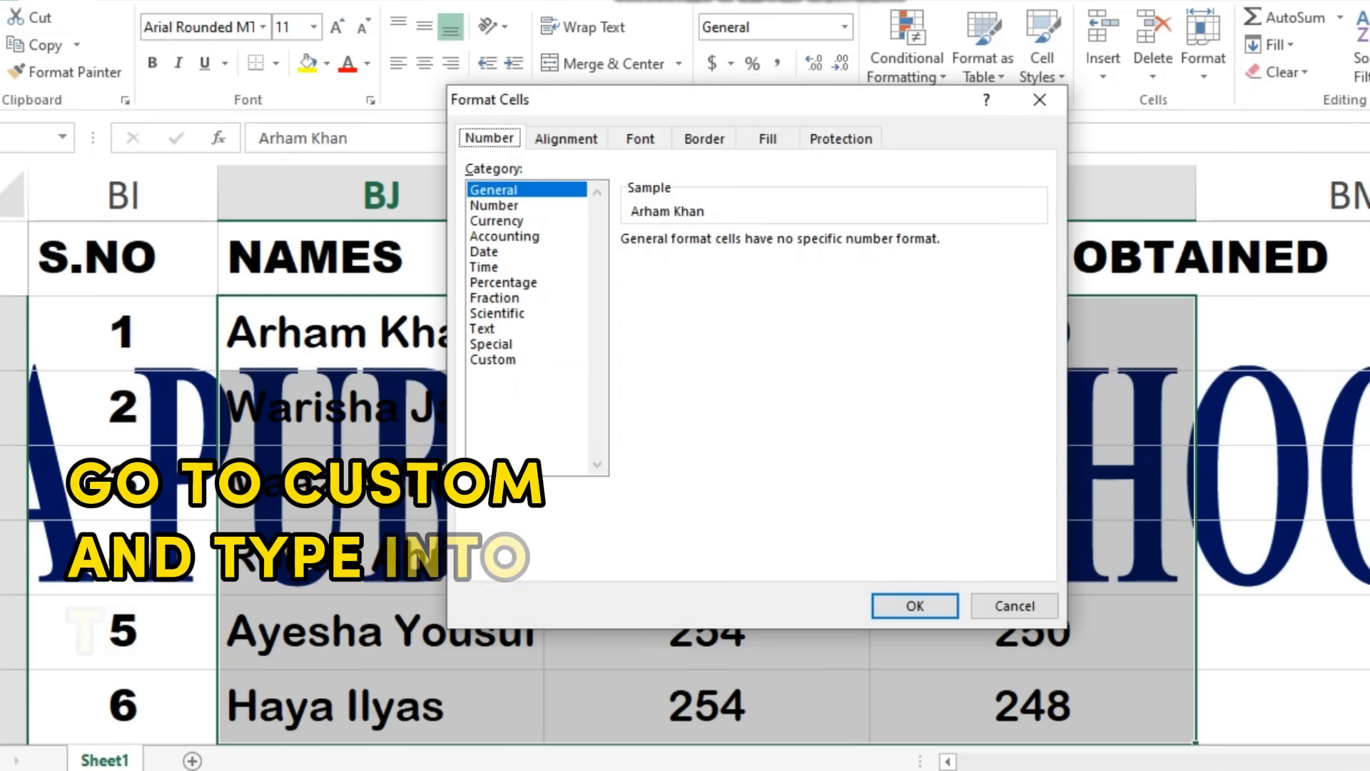
click(493, 359)
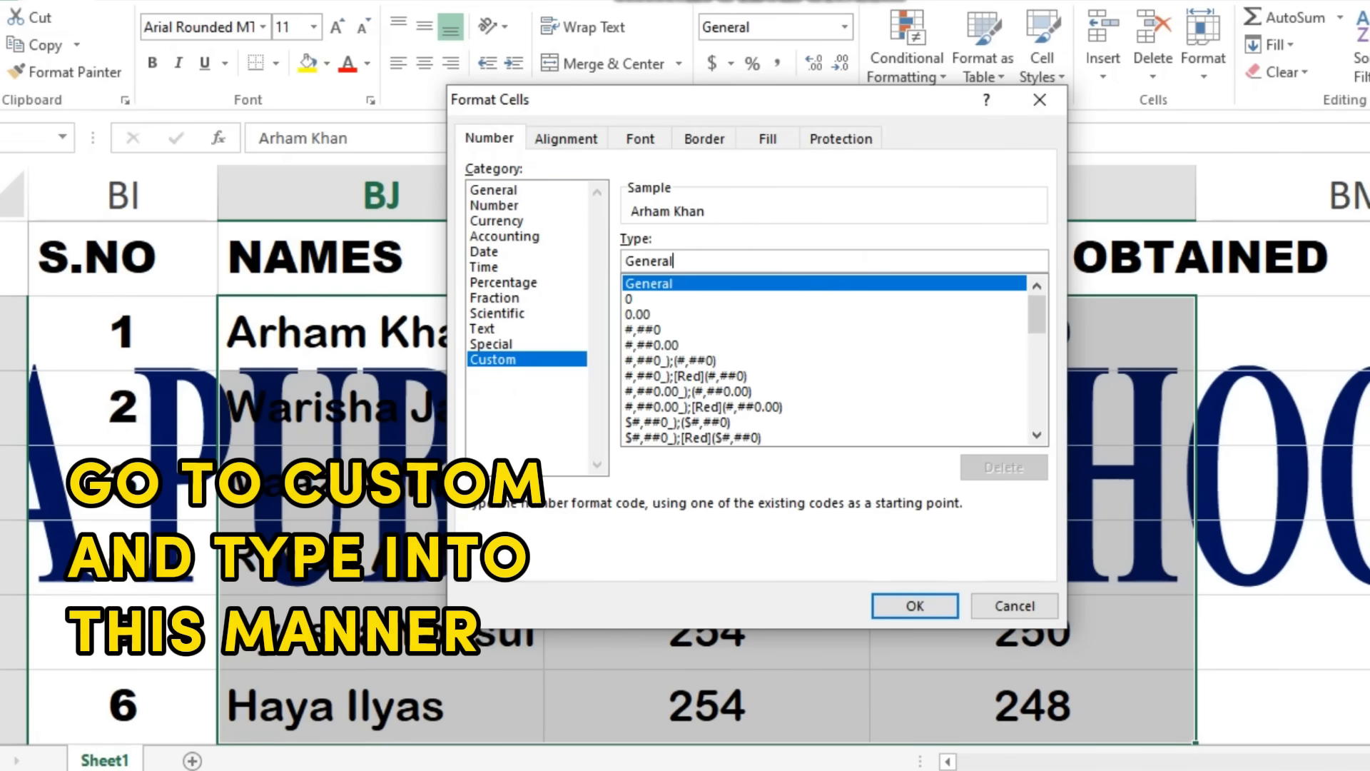
key(BackSpace)
key(BackSpace)
key(BackSpace)
key(BackSpace)
key(BackSpace)
key(BackSpace)
key(BackSpace)
text([Green])
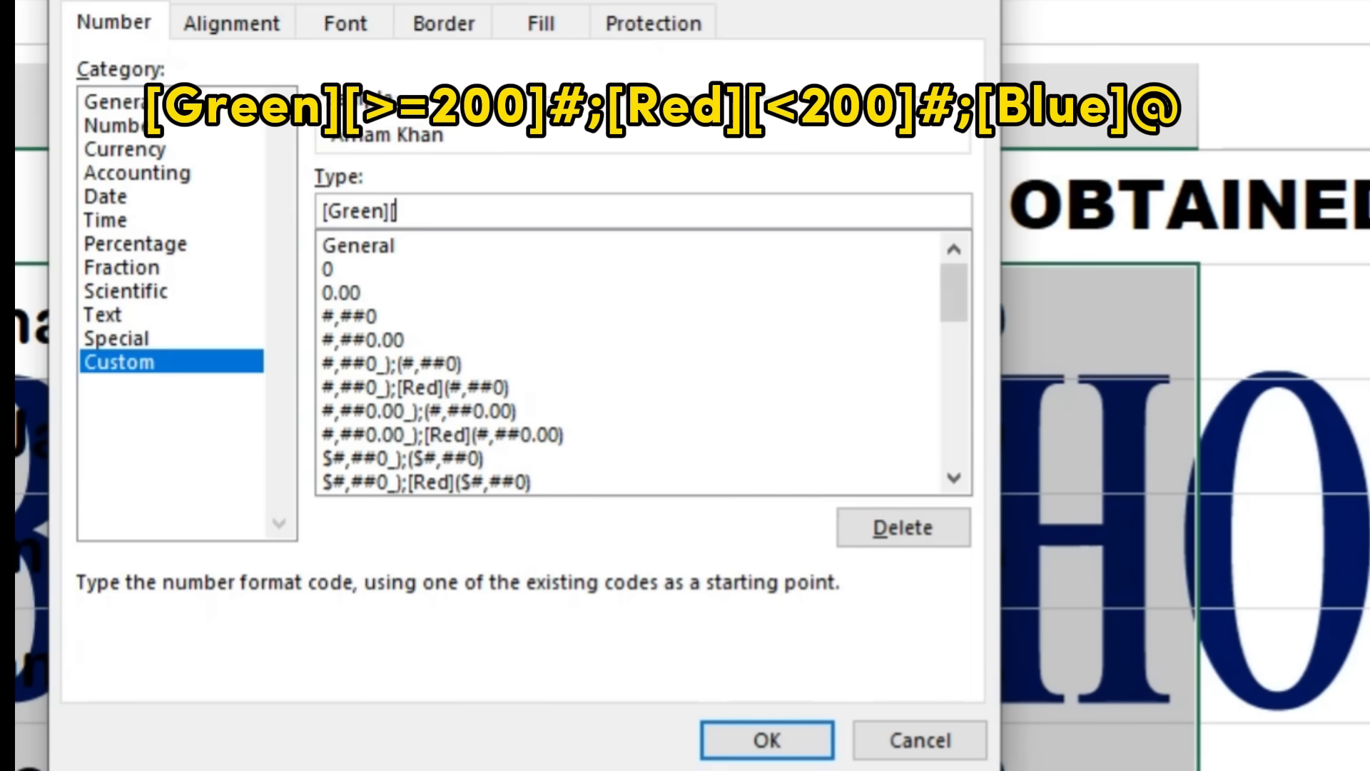
text([>=200])
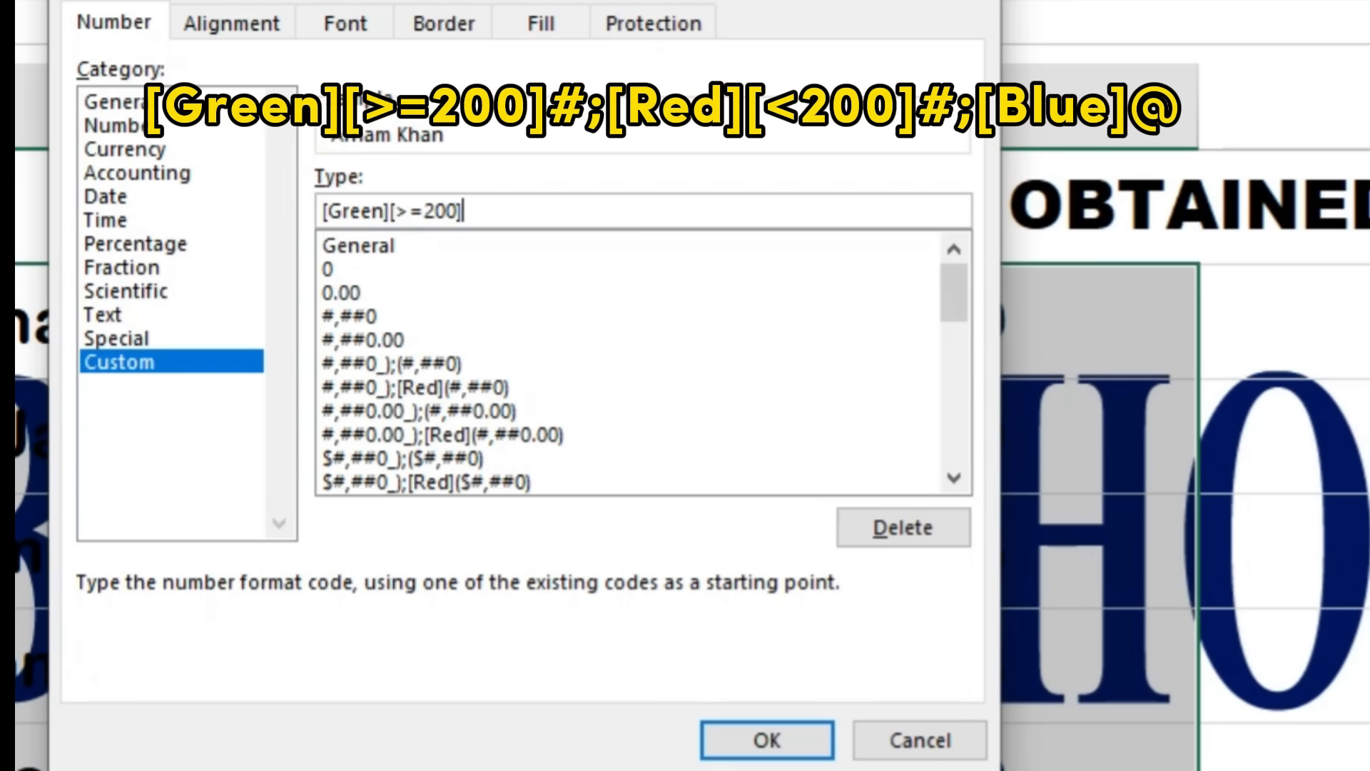
text(#;[Red)
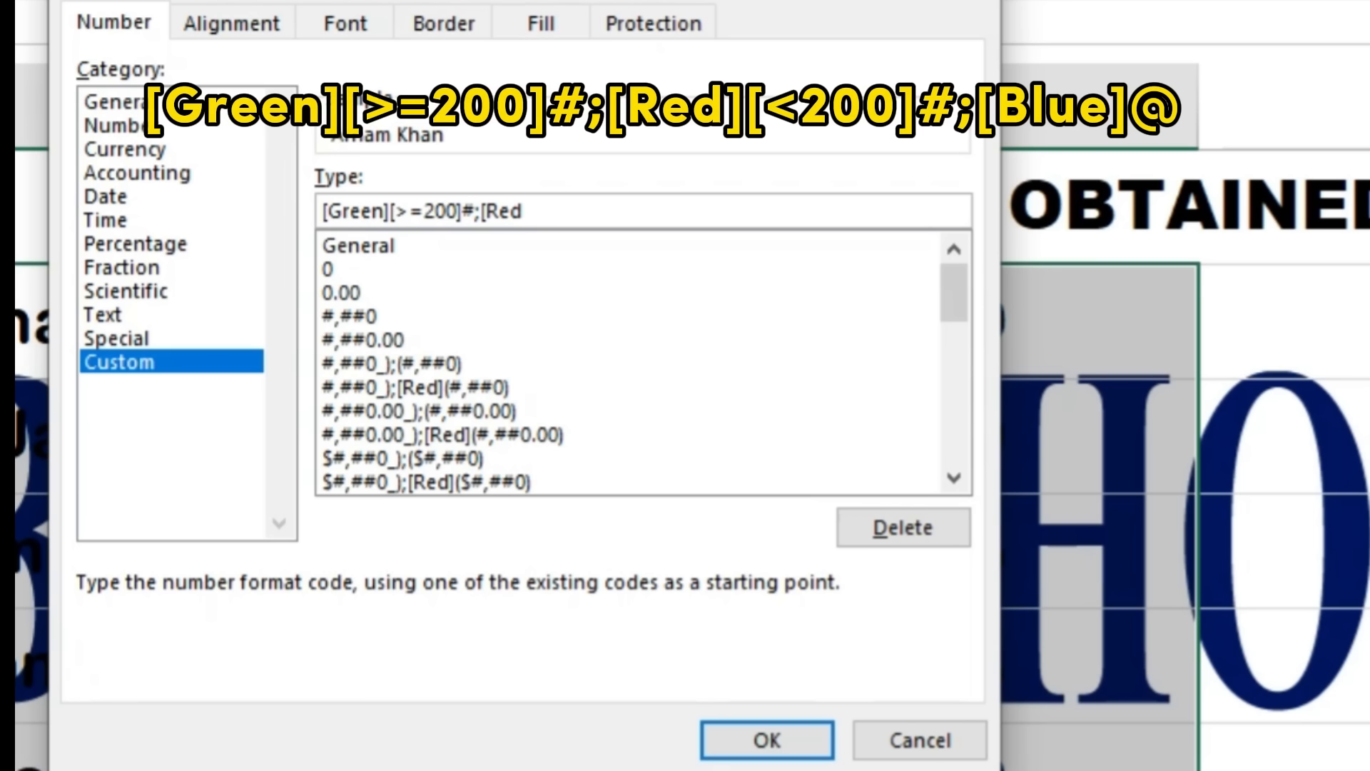
text(][<200)
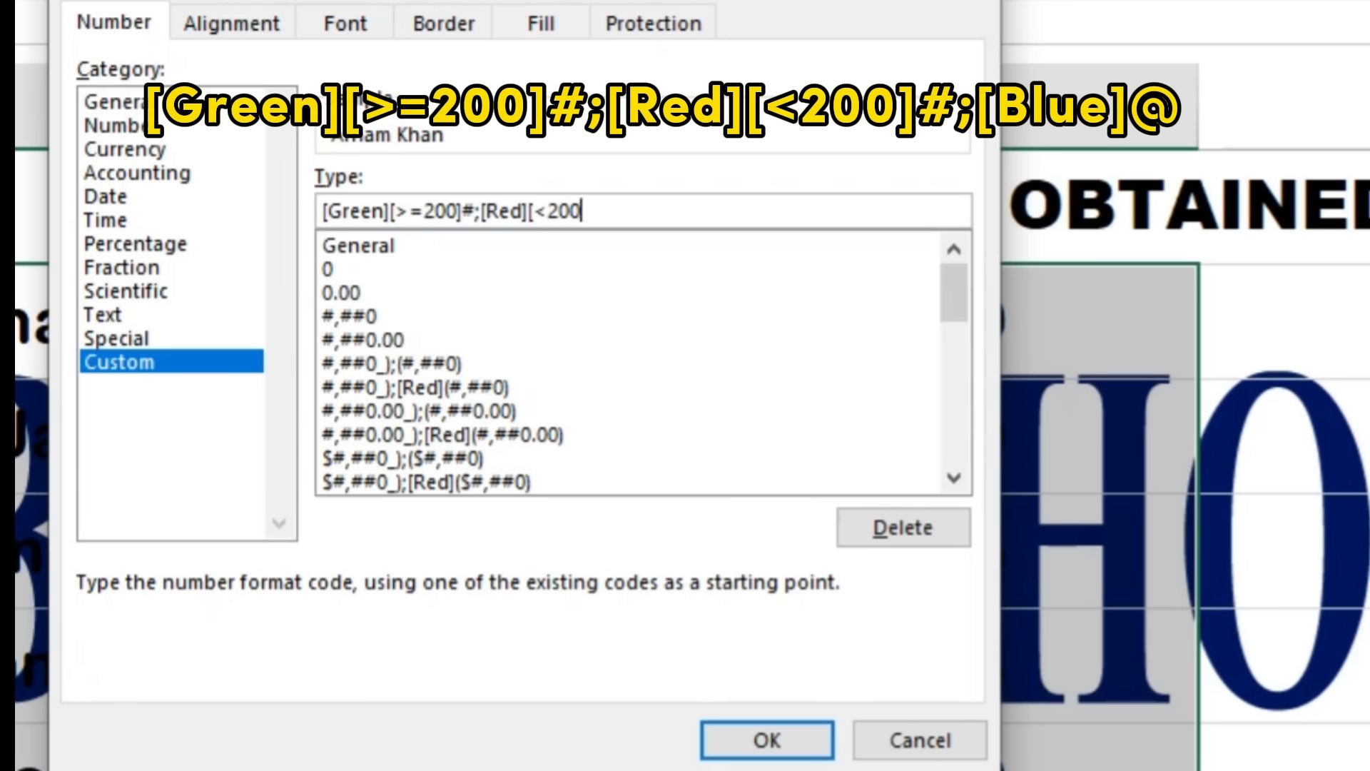
text(]#;[)
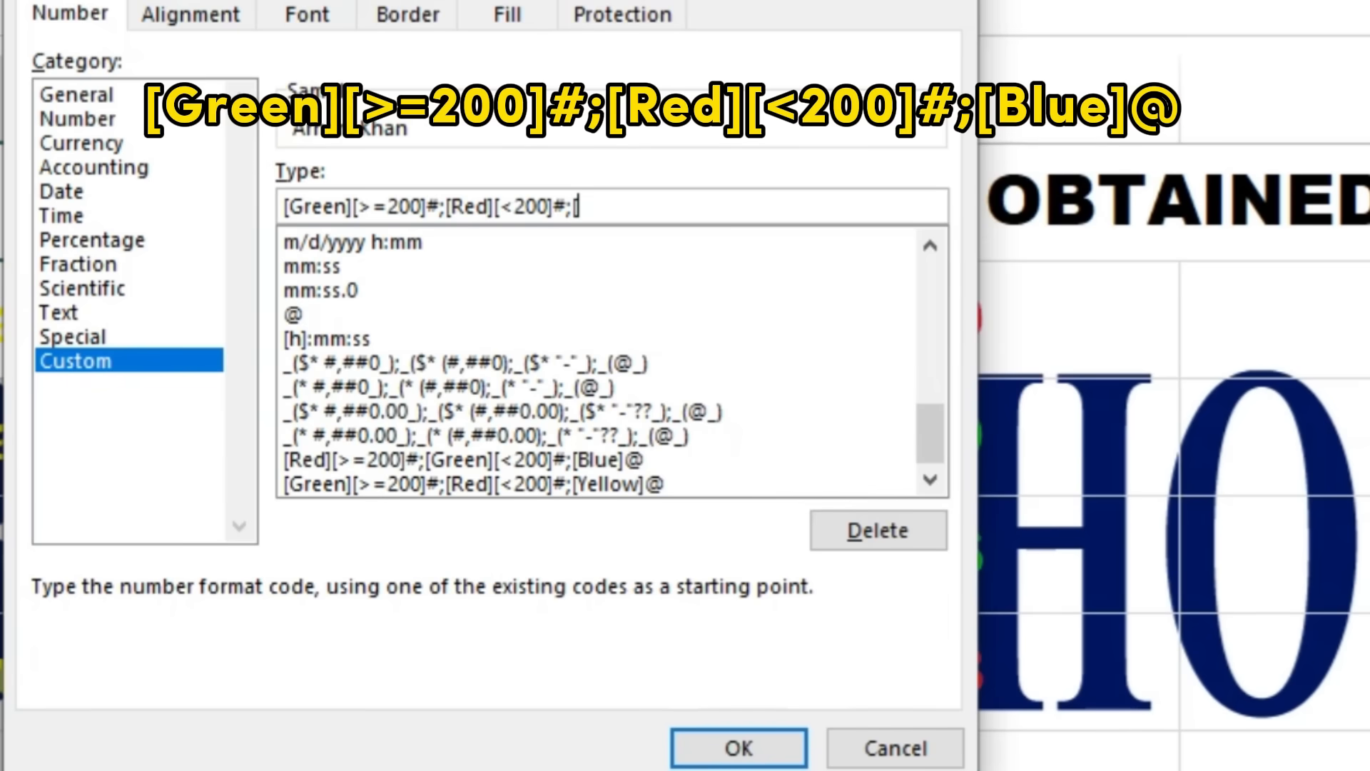
text(Blue]@)
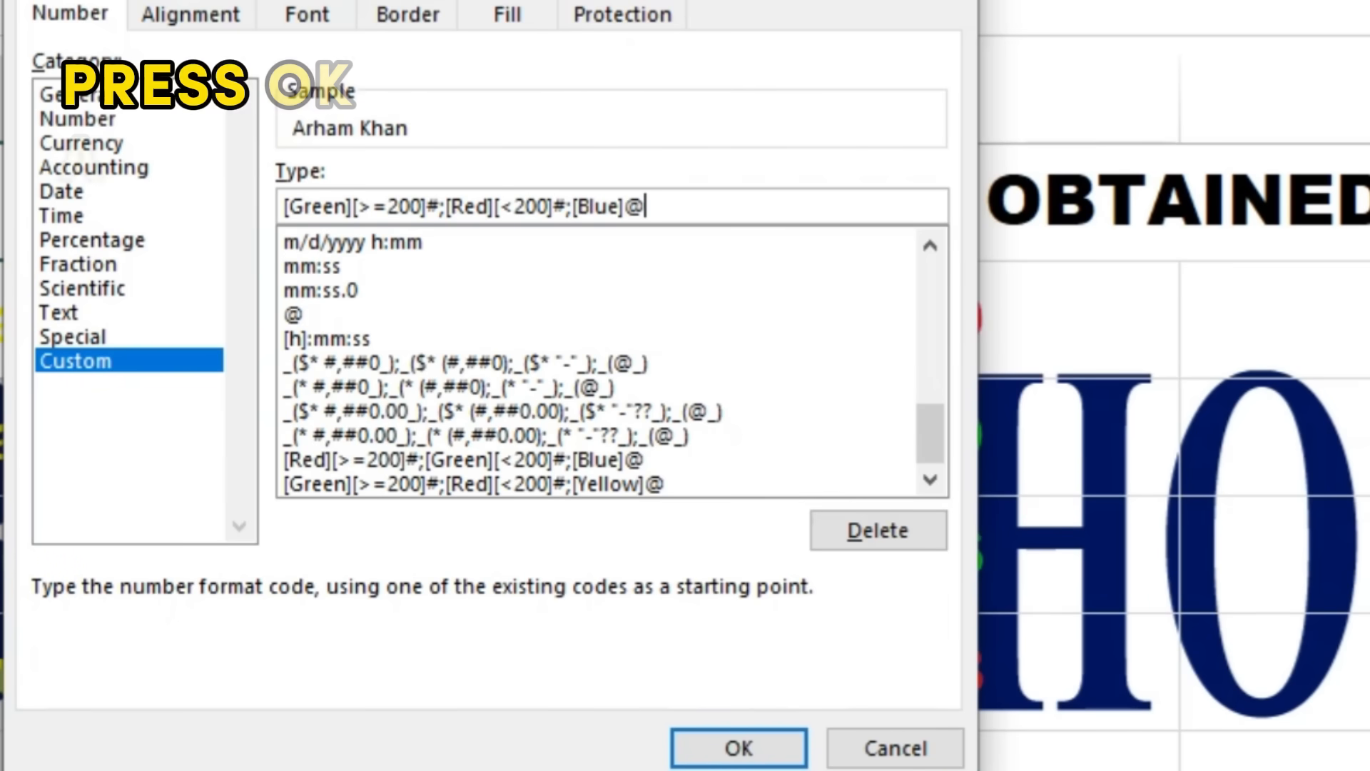
key(Return)
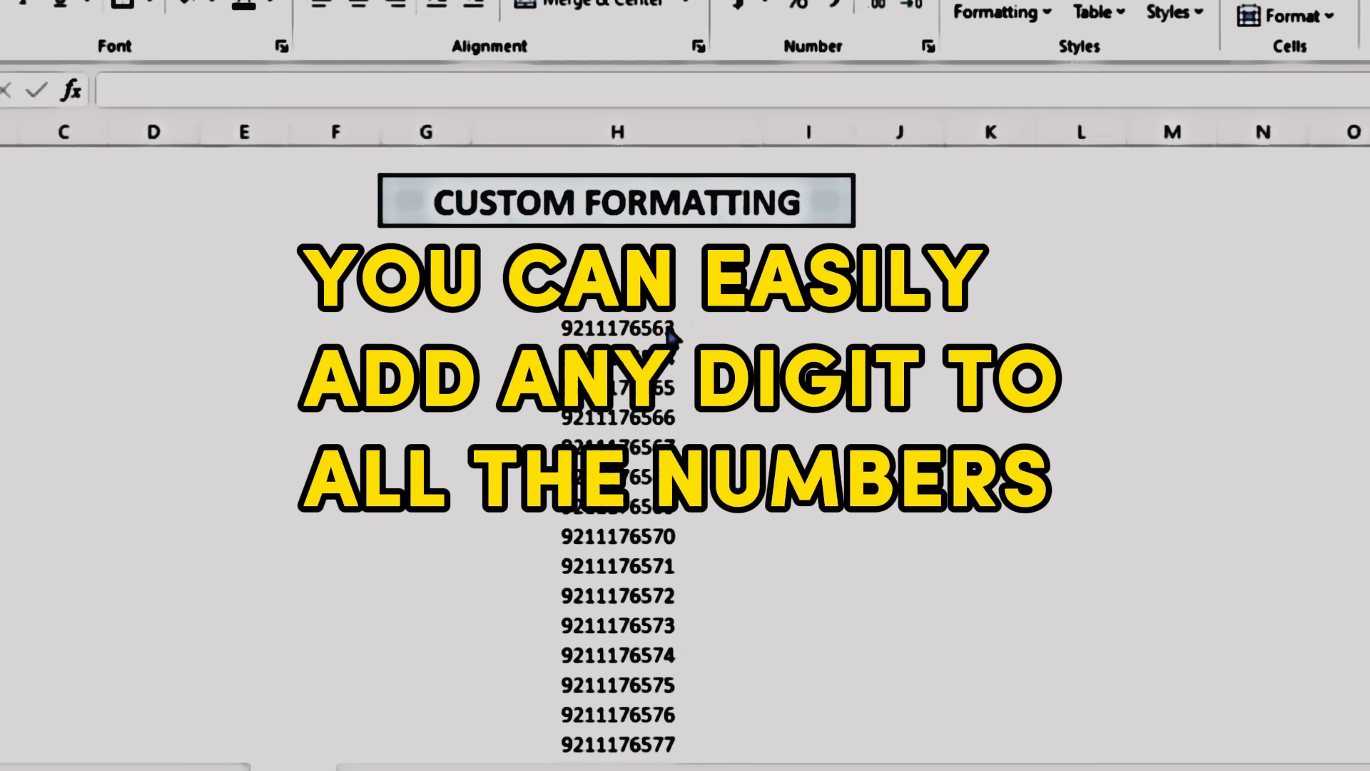
Step: Prefix a zero to all the ten-digit numbers in column H with the custom number format "0"#
drag(670, 332, 621, 742)
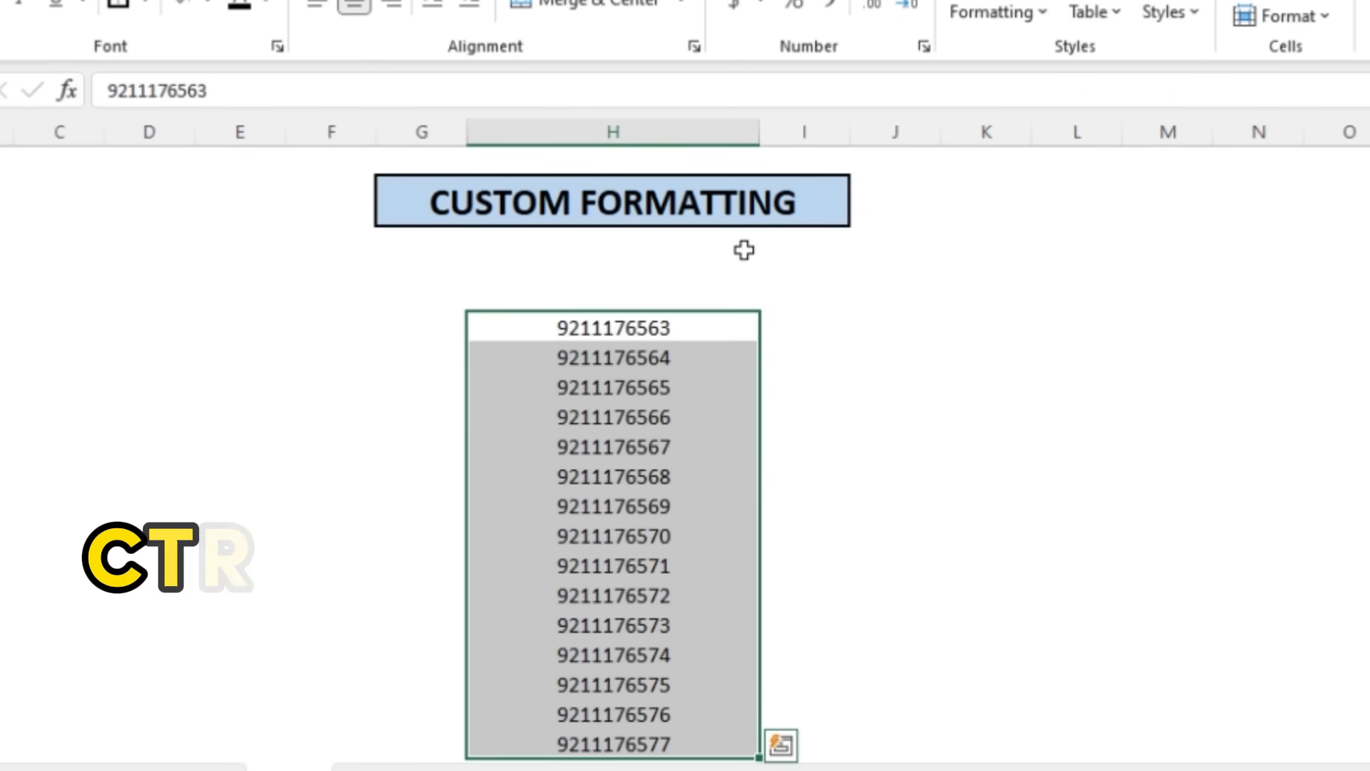
key(ctrl+1)
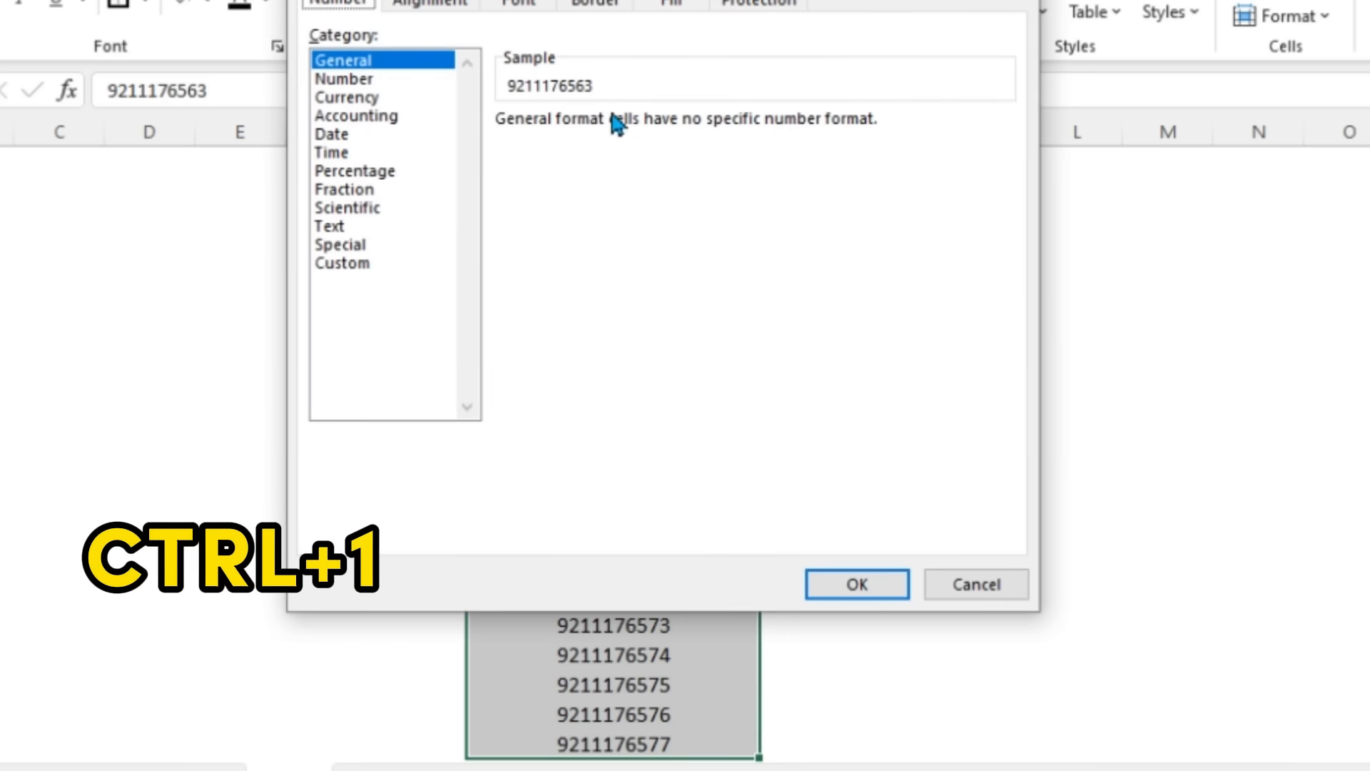
click(365, 264)
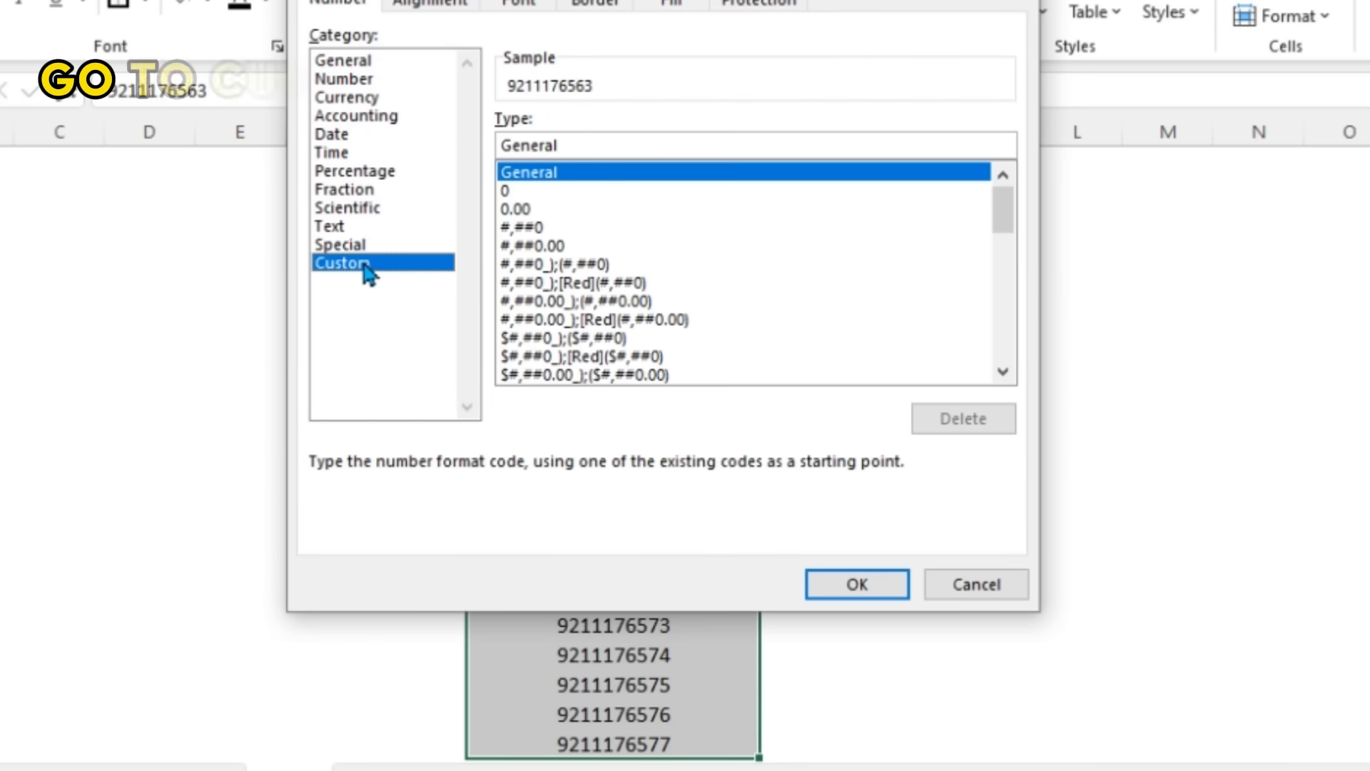
click(579, 146)
key(BackSpace)
key(BackSpace)
key(BackSpace)
key(BackSpace)
key(BackSpace)
key(BackSpace)
key(BackSpace)
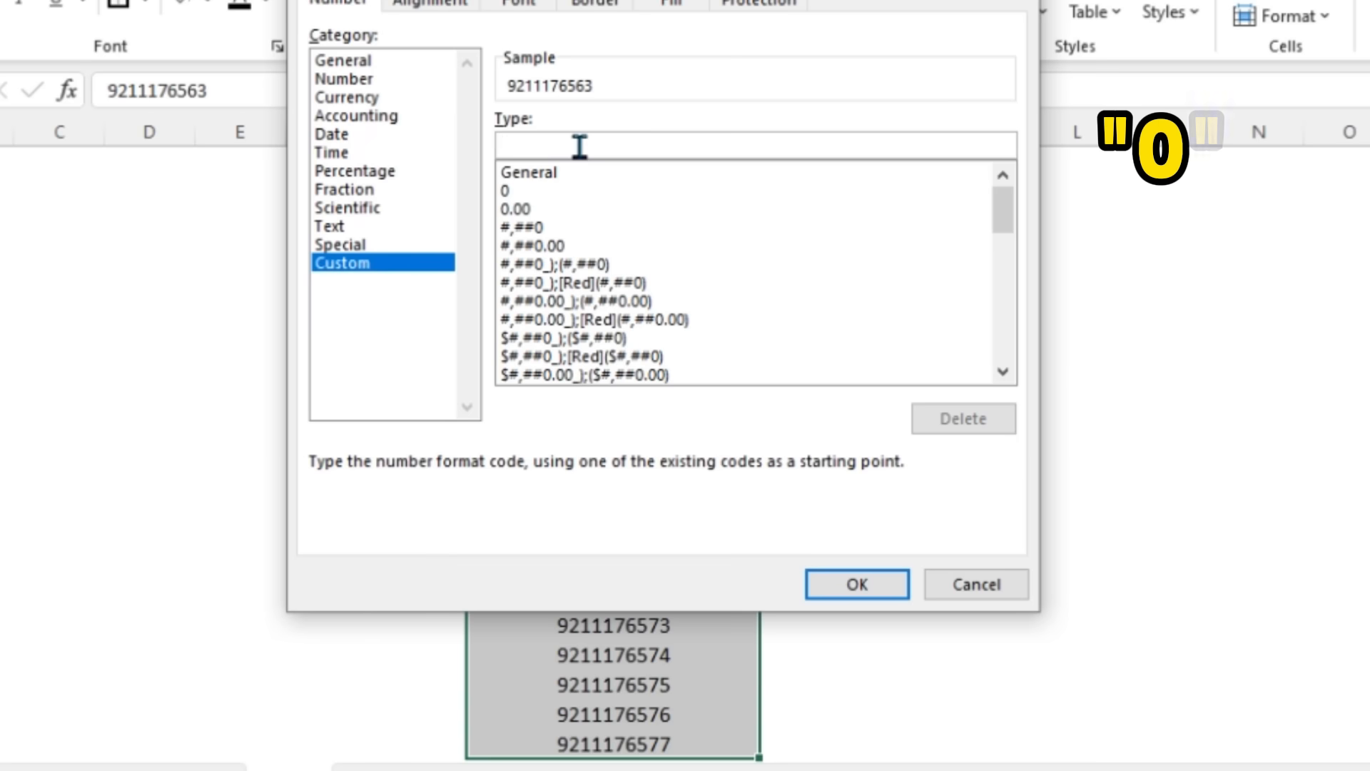
text("0")
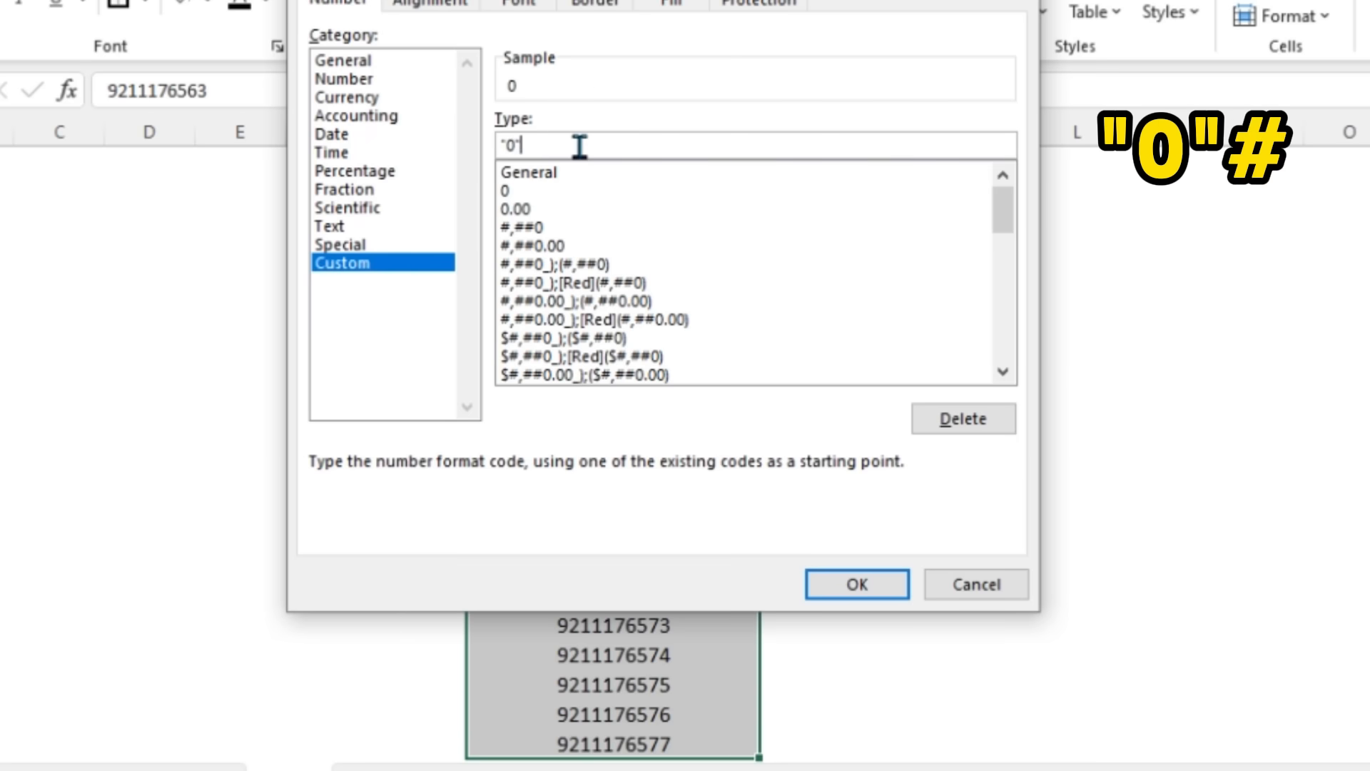
text(#)
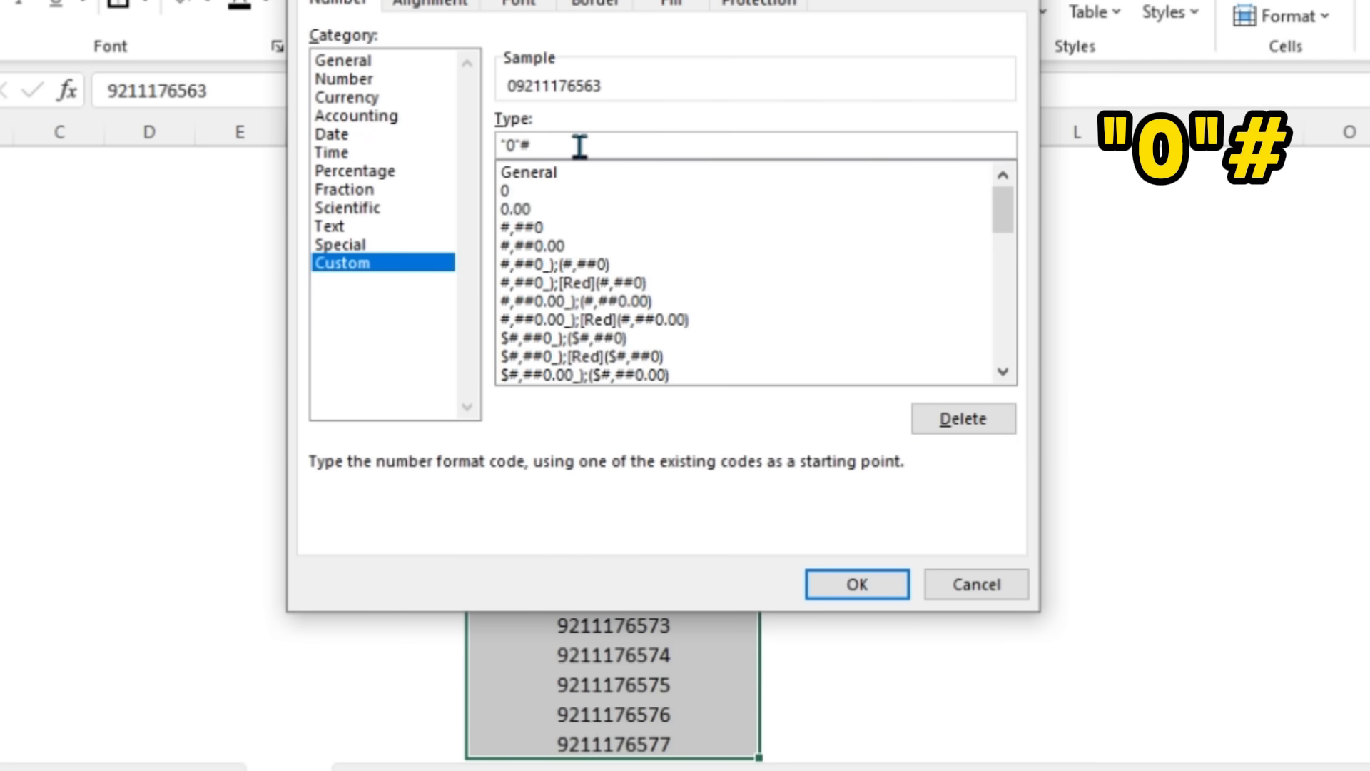
click(866, 581)
scroll(935, 489, down, 1)
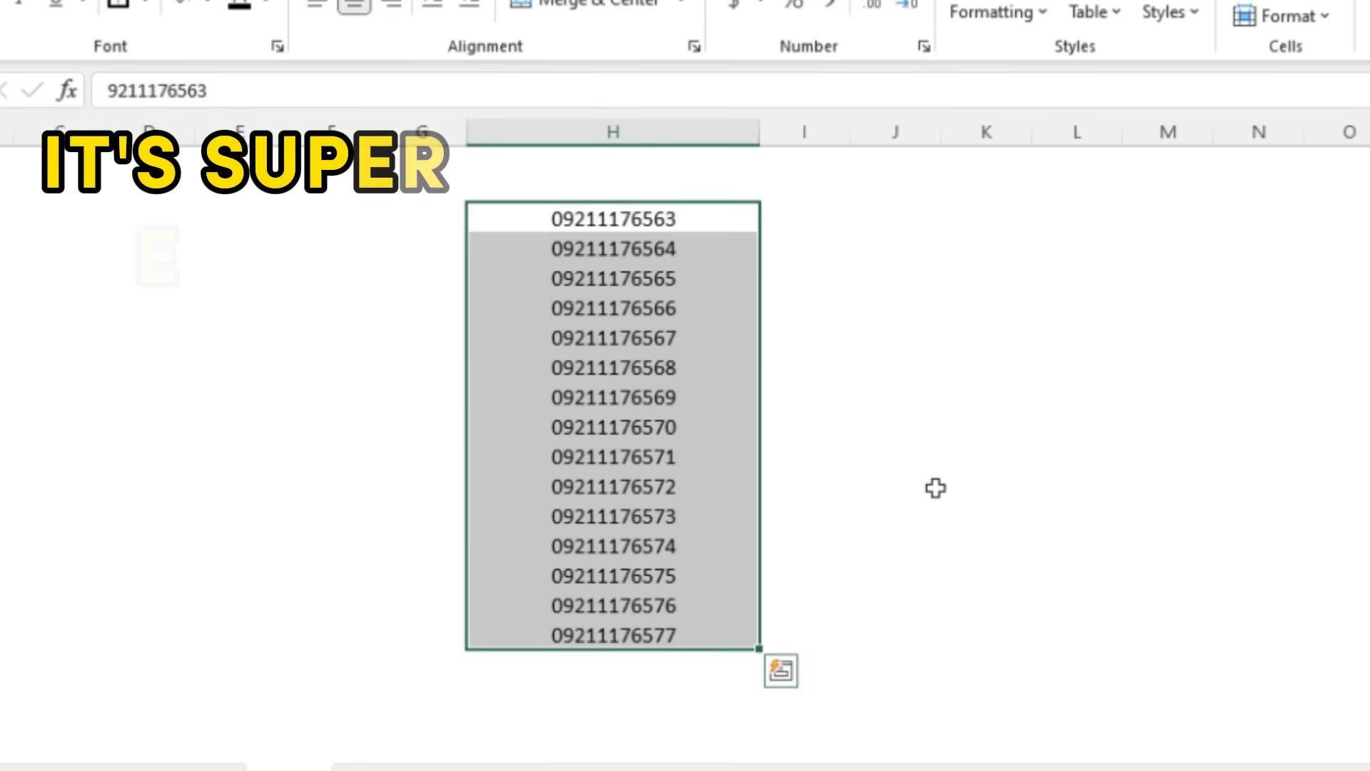
scroll(935, 488, up, 1)
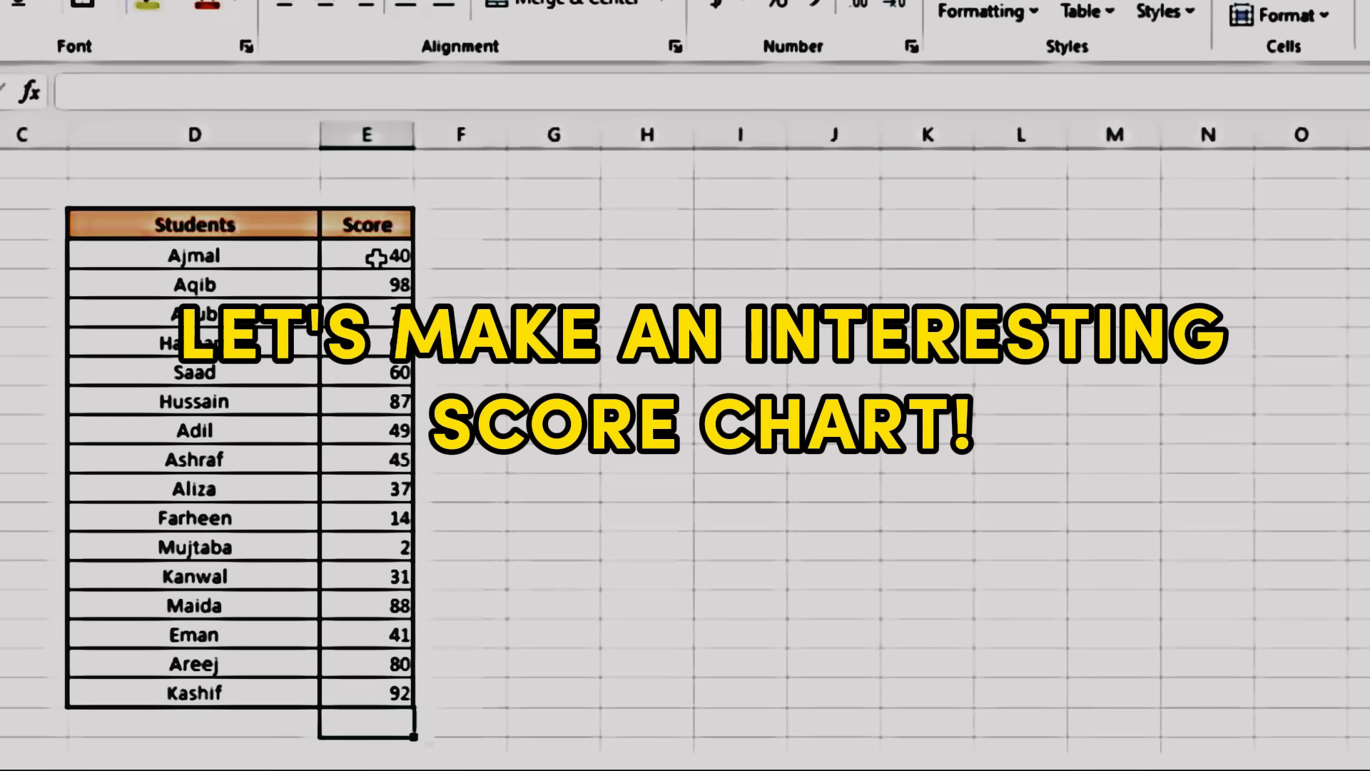
Step: Start a custom number format for all sixteen student scores in column E with the code [>50][color10]#
click(376, 257)
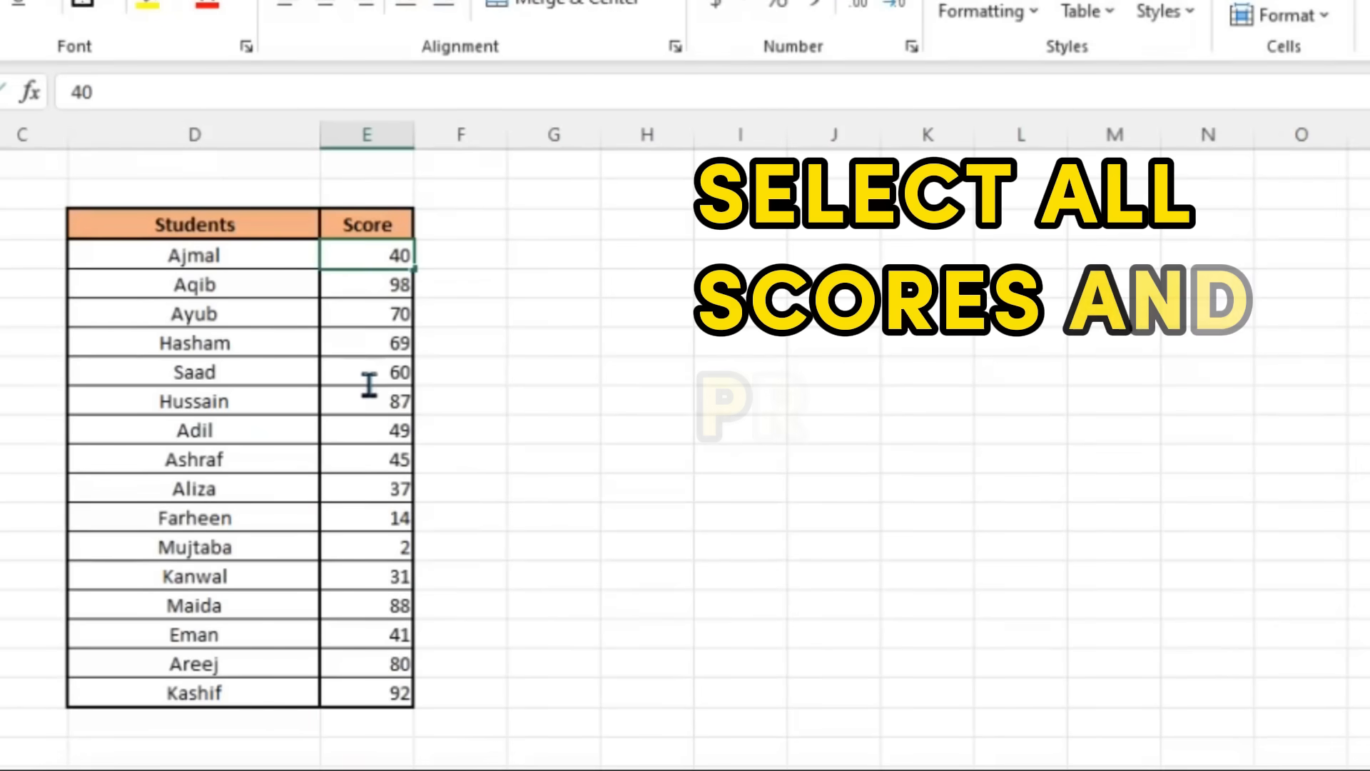
click(487, 323)
drag(393, 257, 394, 694)
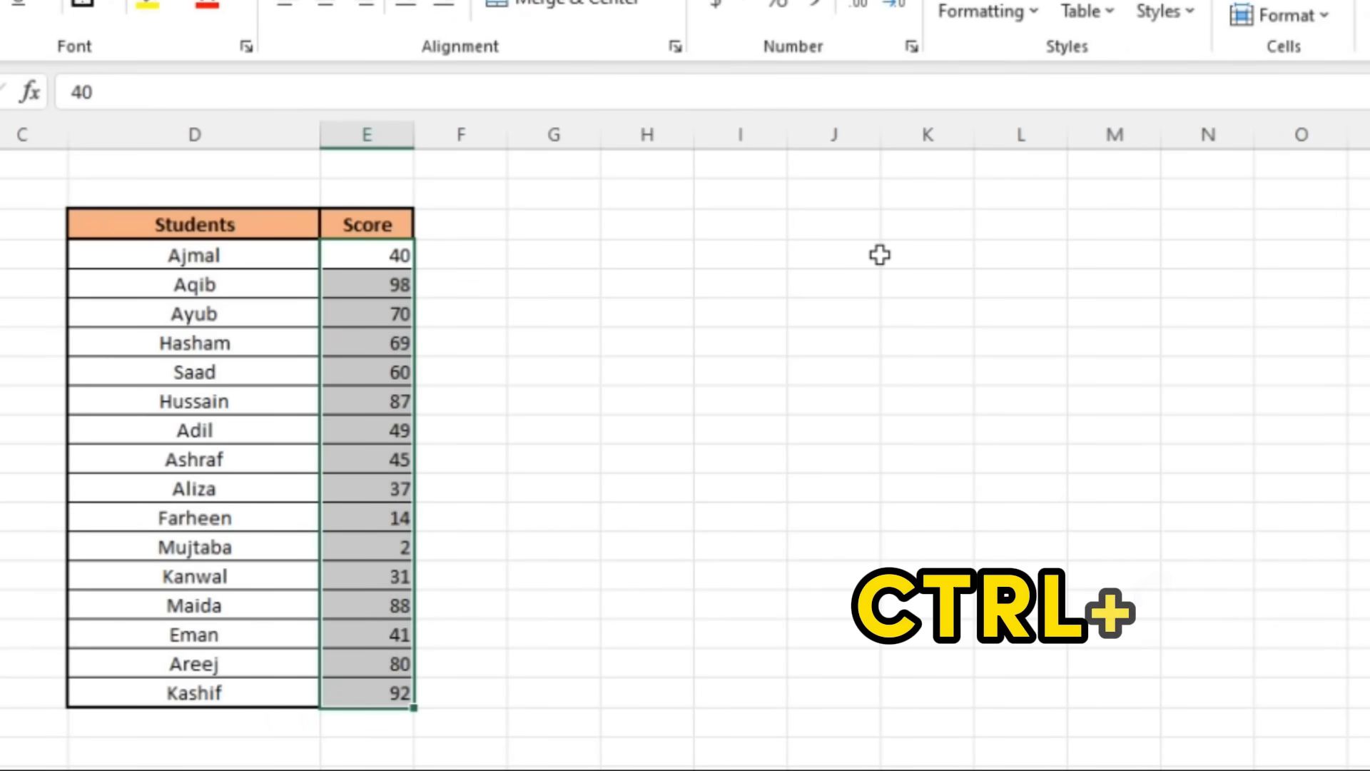
key(ctrl+1)
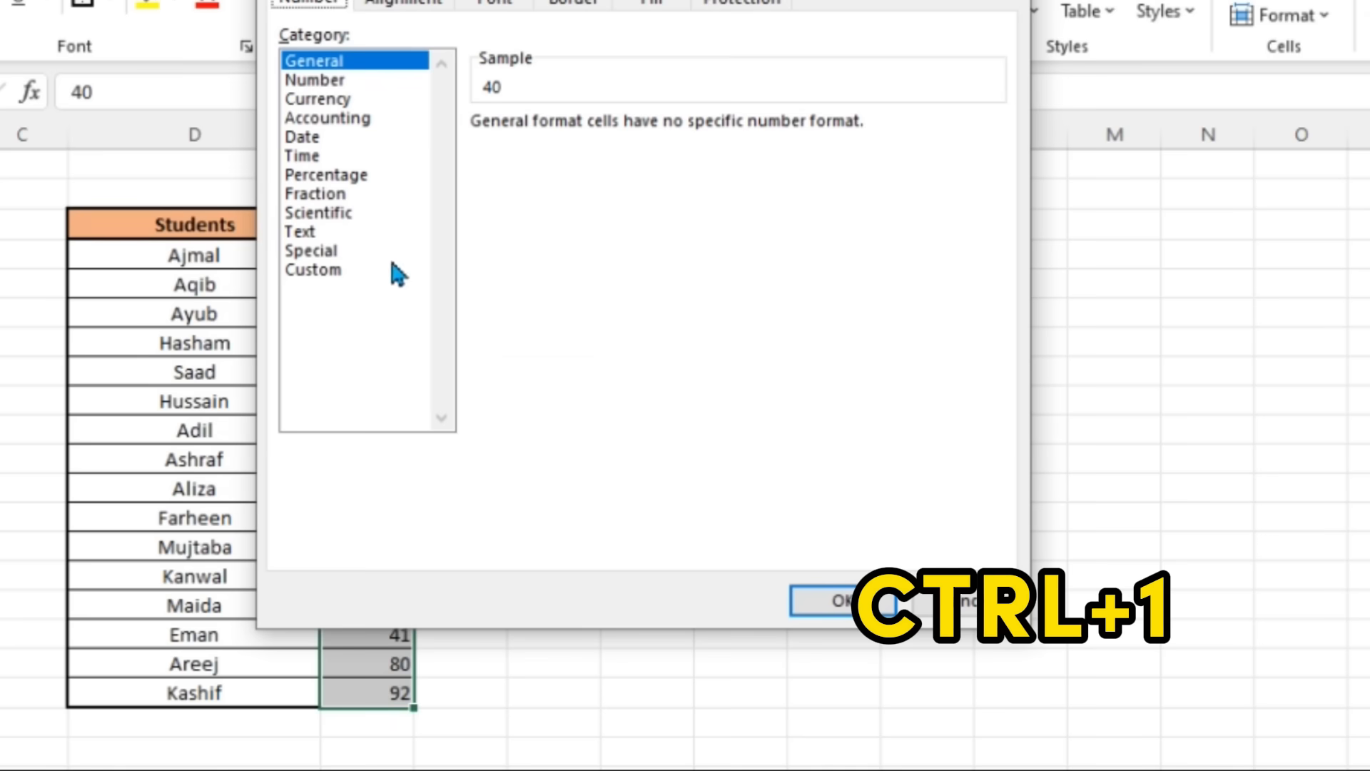
click(392, 269)
double_click(545, 147)
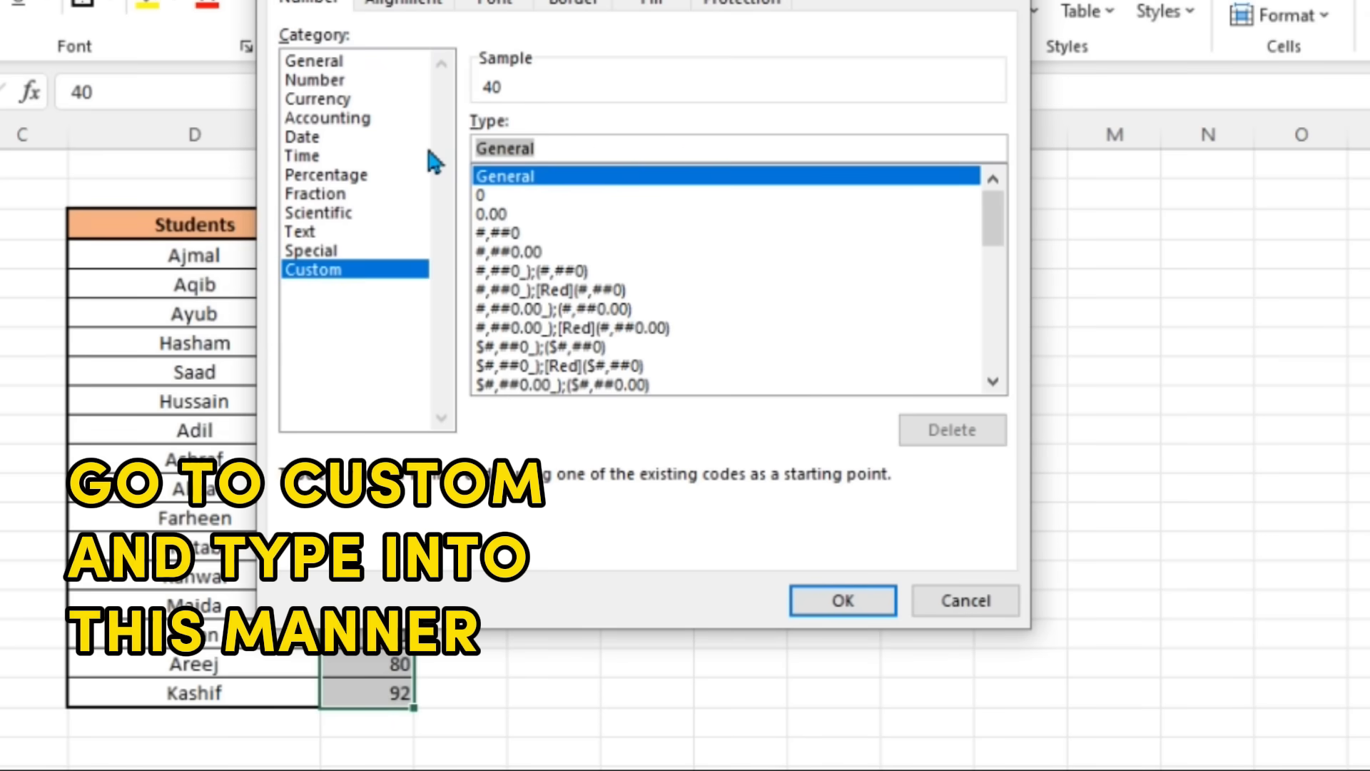
text([)
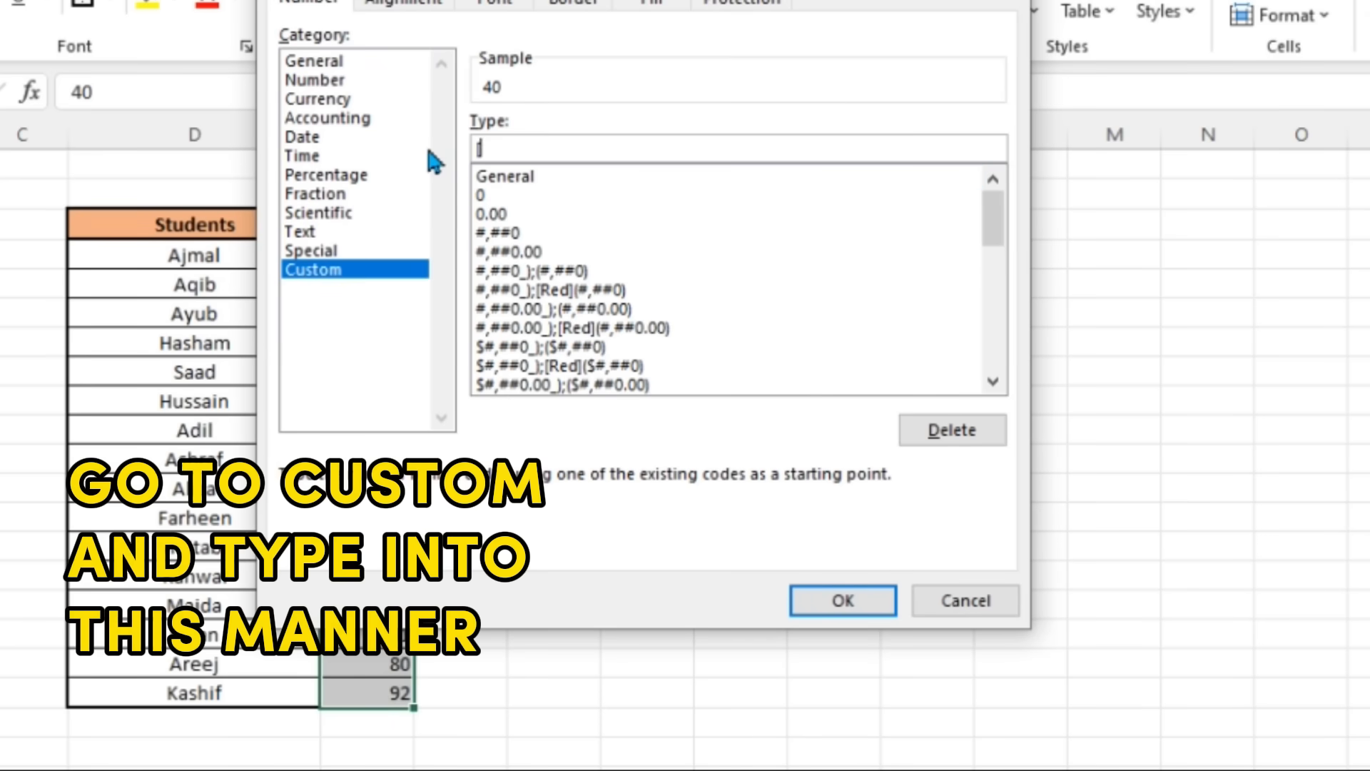
text(>)
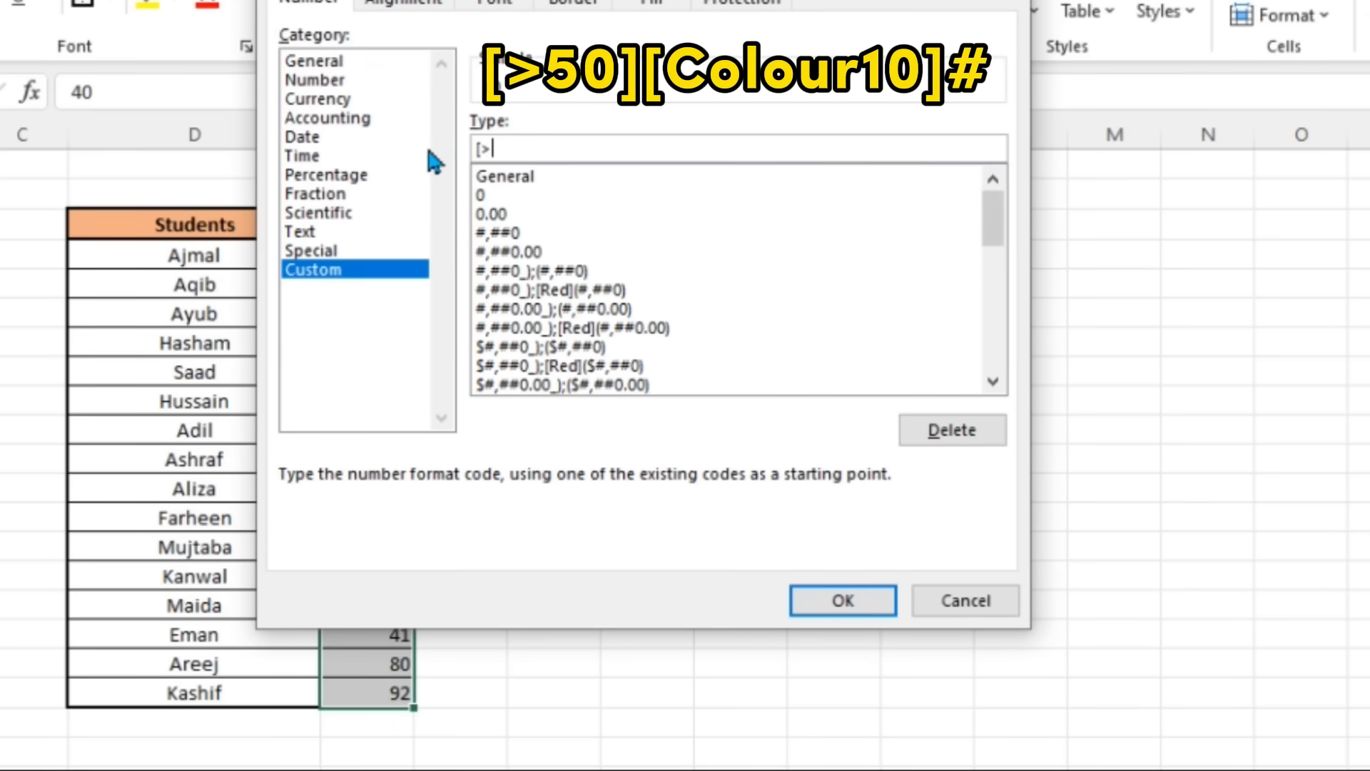
text(50])
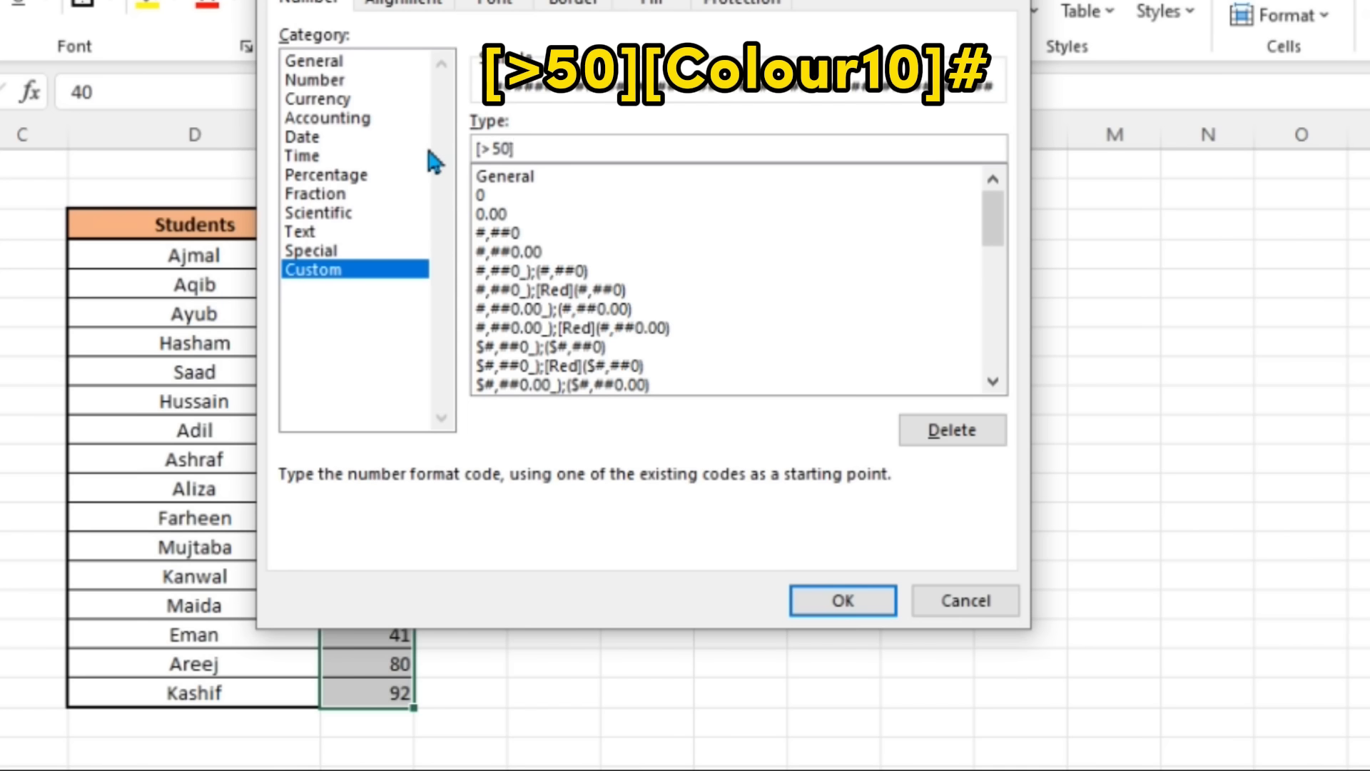
text([color10]#)
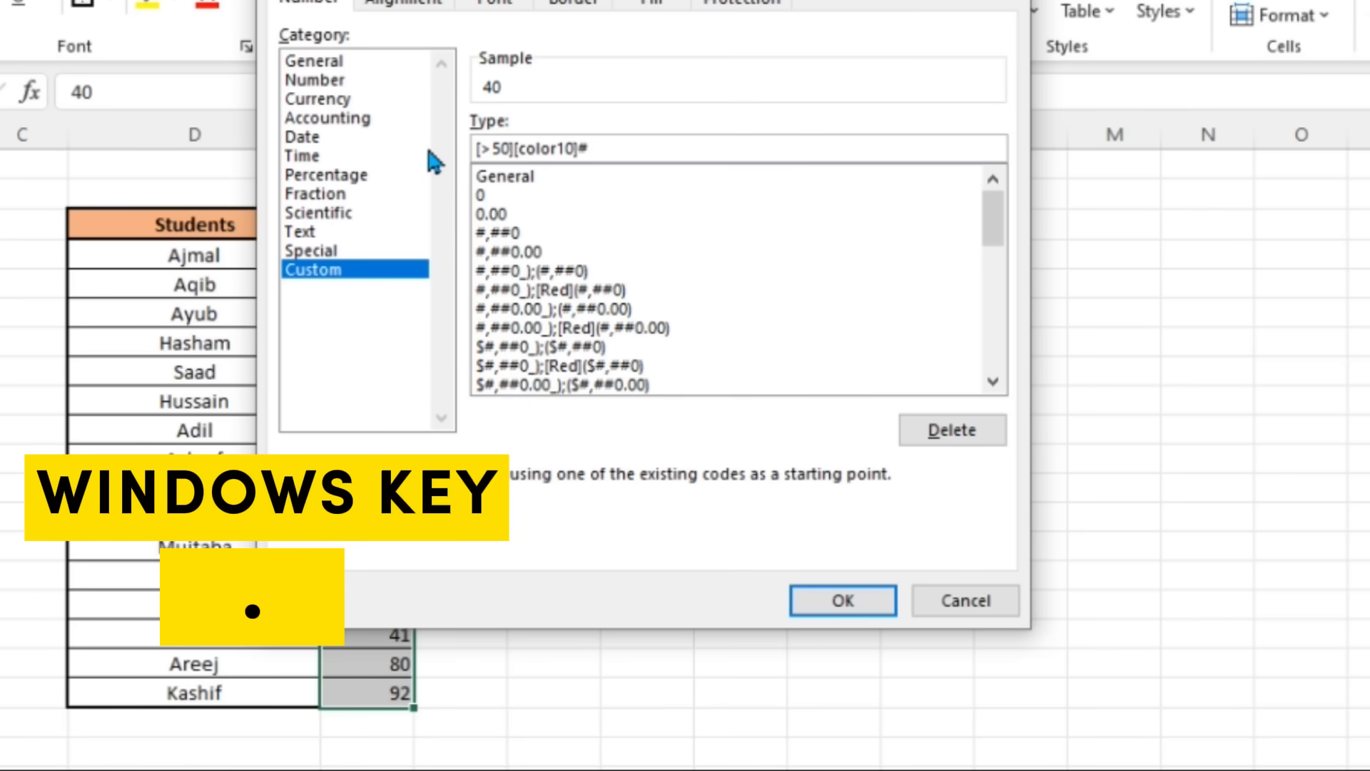
Step: Append a thumbs-up emoji to the format section for scores above 50
key(super+period)
scroll(905, 418, down, 5)
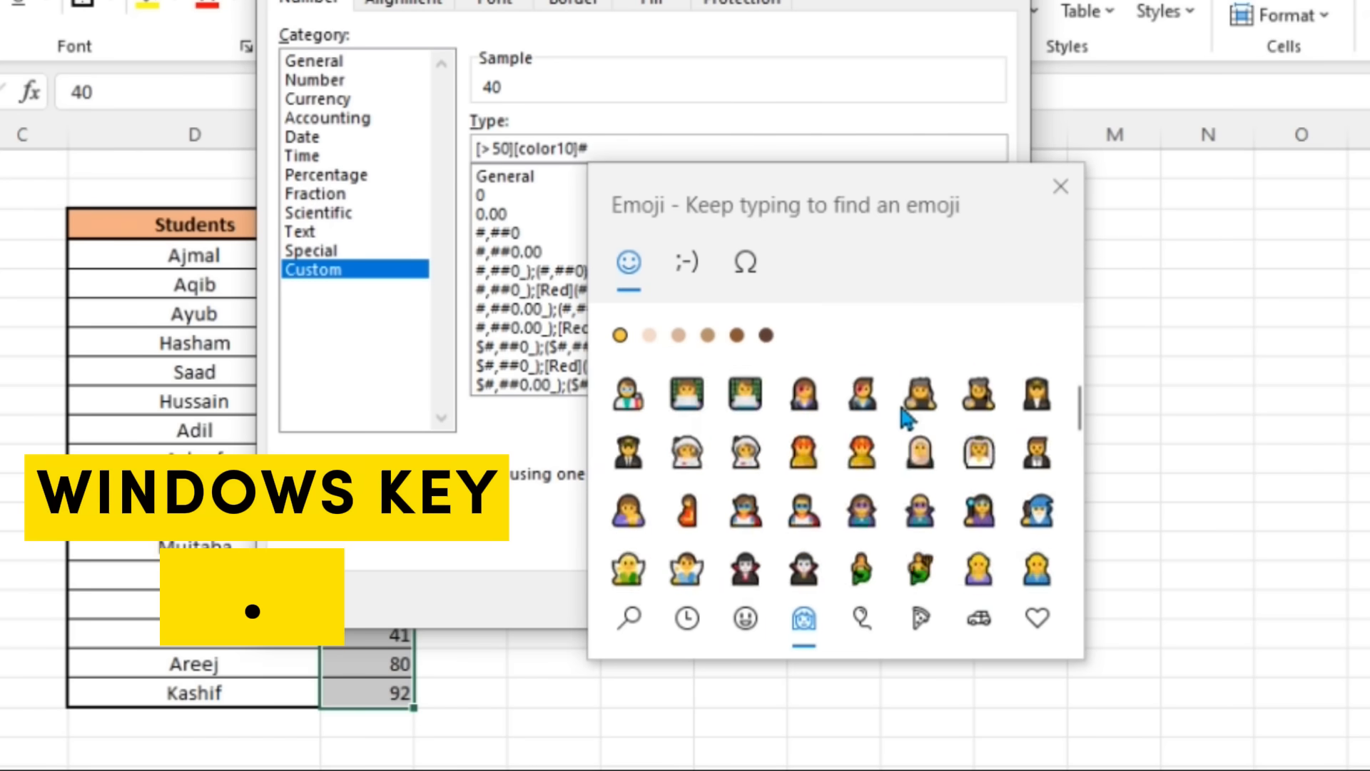
scroll(903, 417, down, 10)
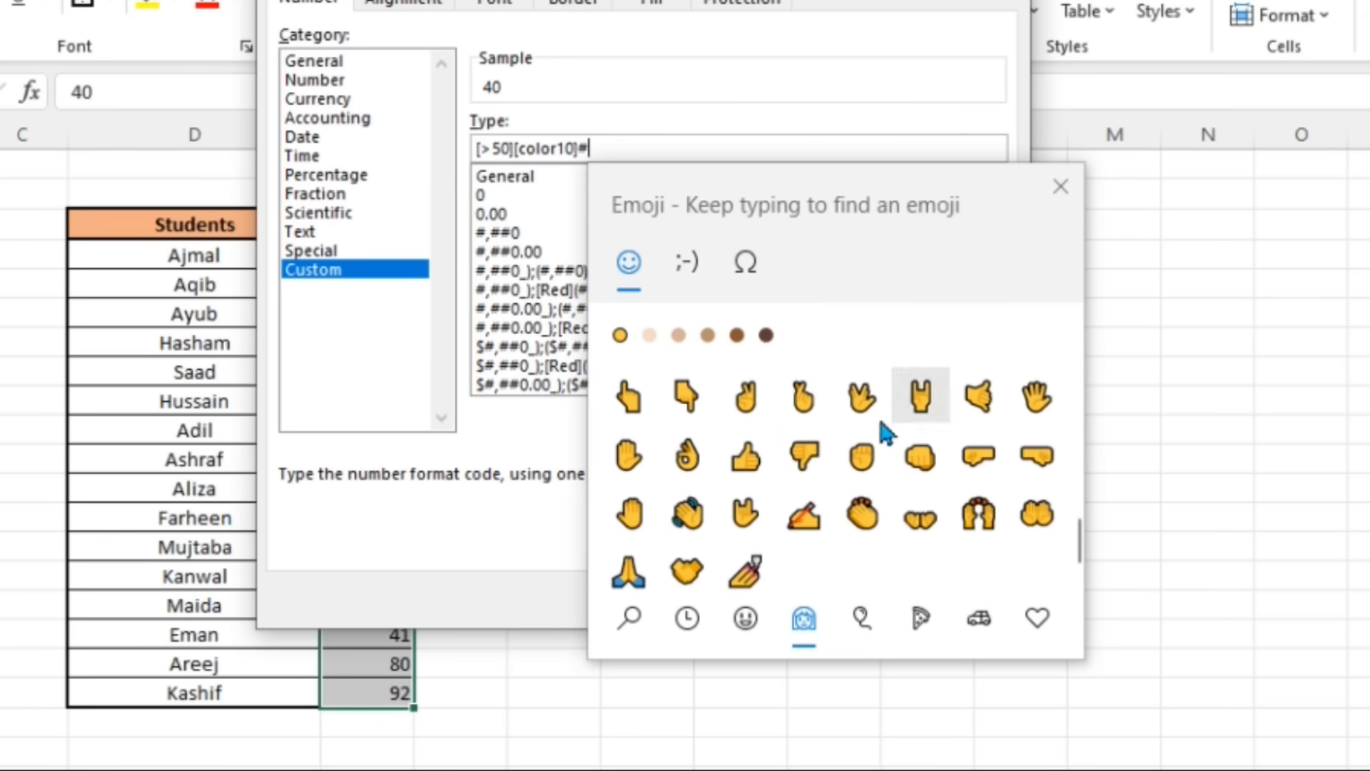
click(746, 460)
click(1060, 186)
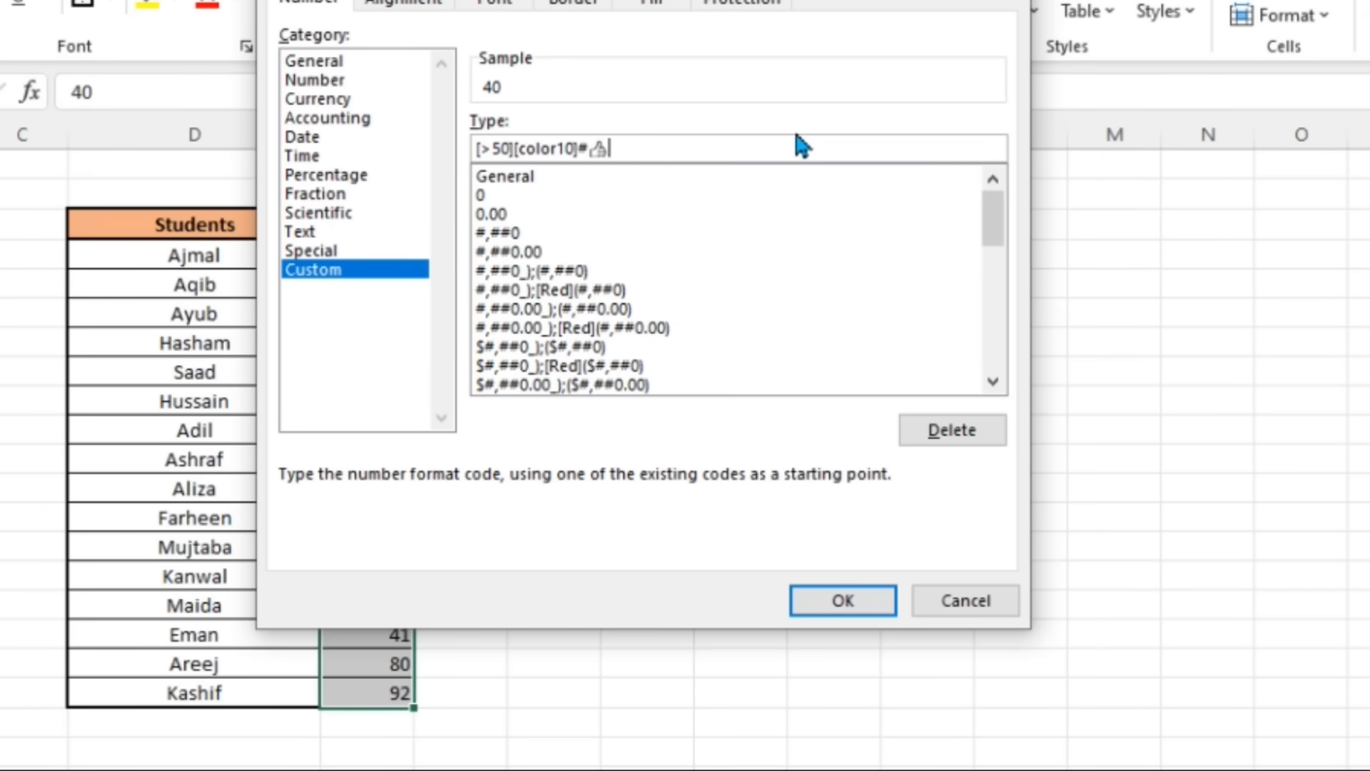
Step: Add the section ;[color3]# followed by a thumbs-down emoji to the format code and apply it to the scores
text(;)
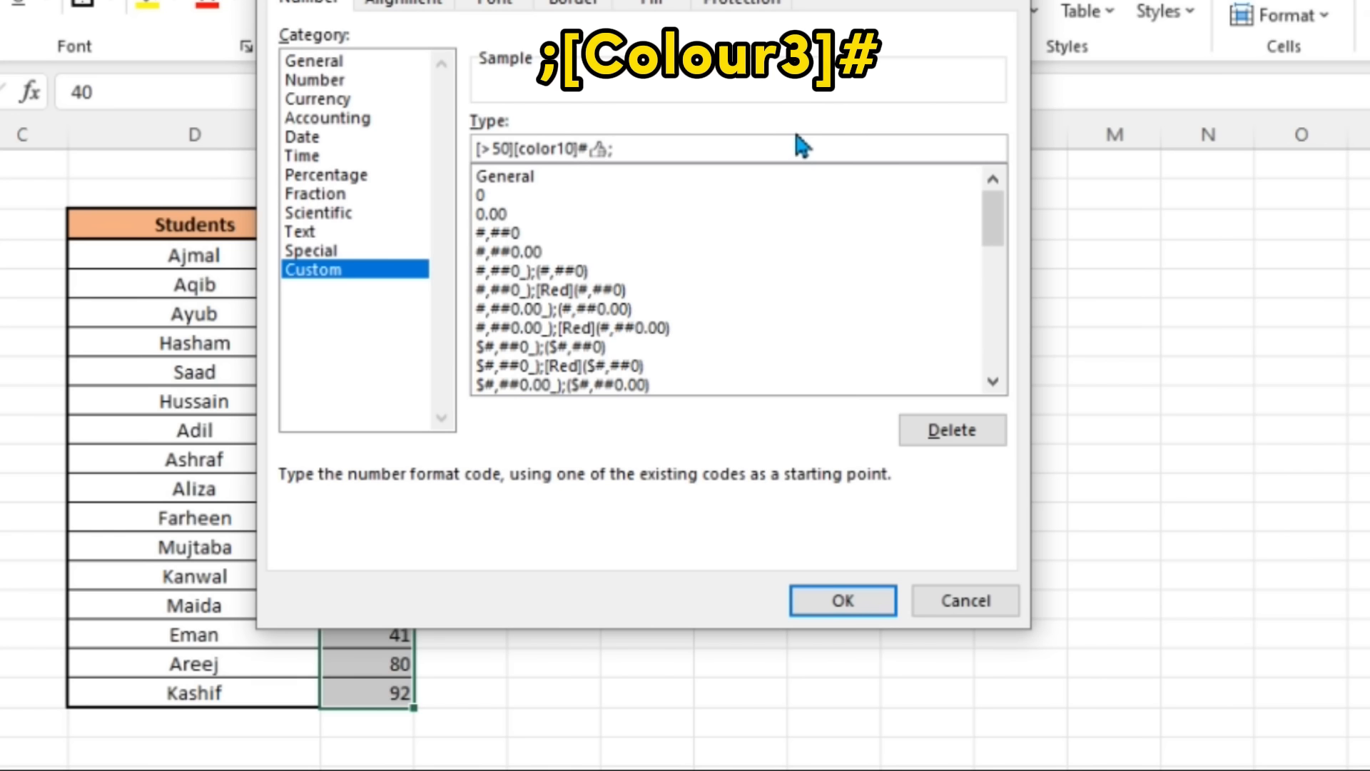
text([color3]#)
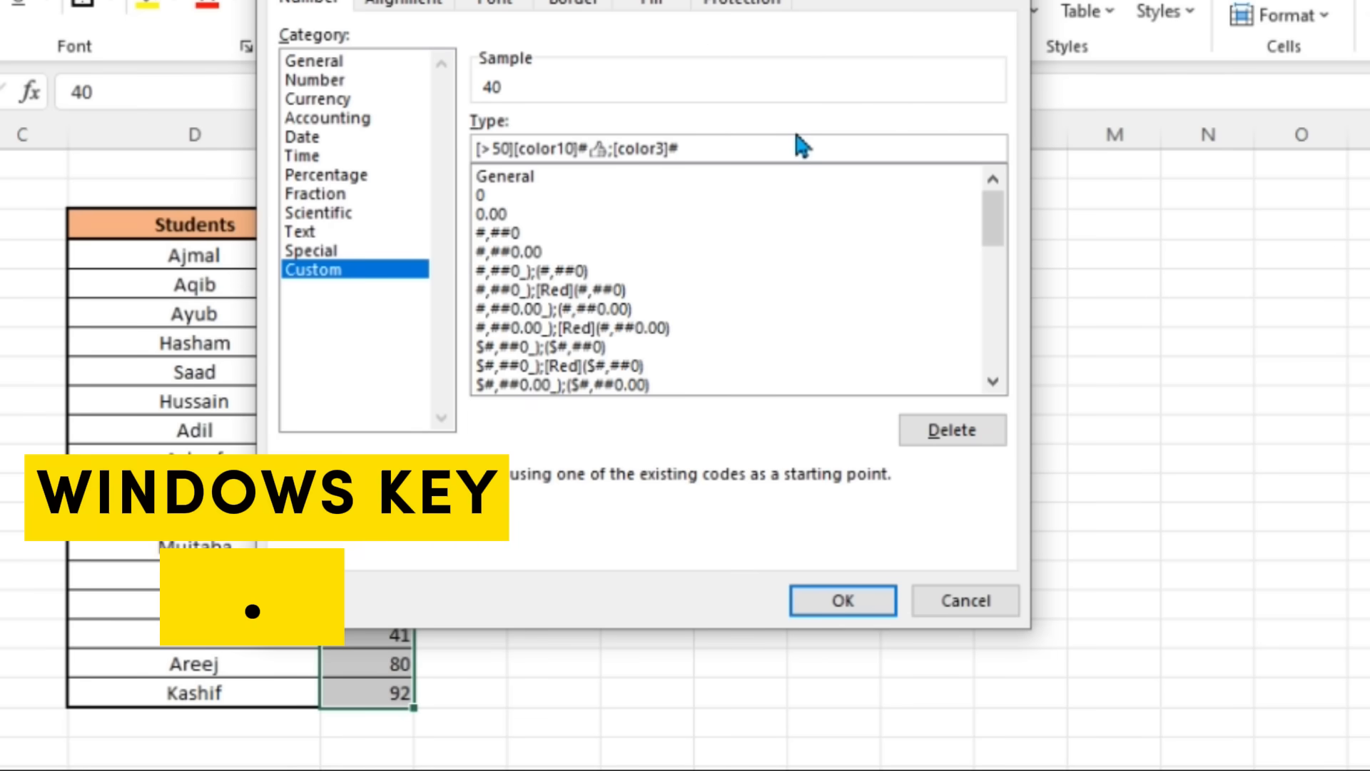
key(super+period)
scroll(931, 428, down, 10)
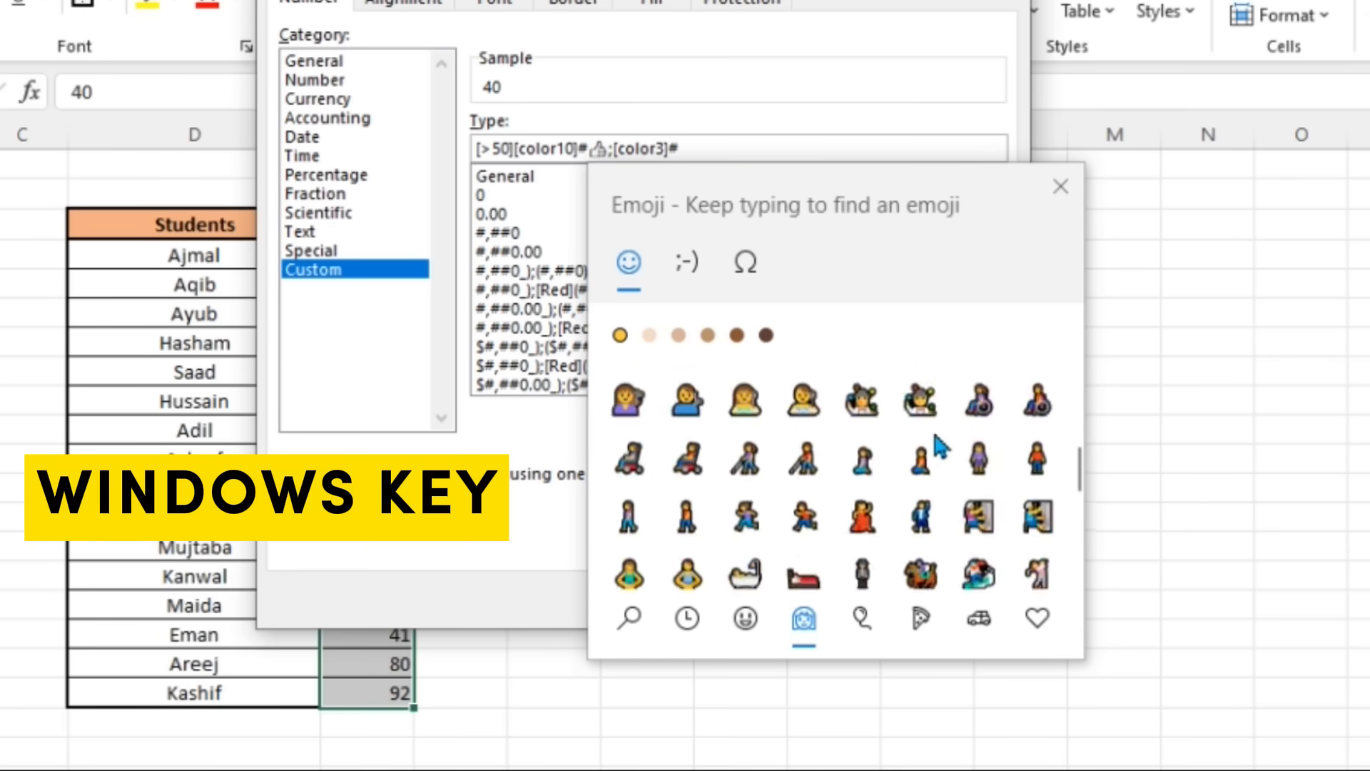
scroll(885, 492, down, 2)
click(810, 496)
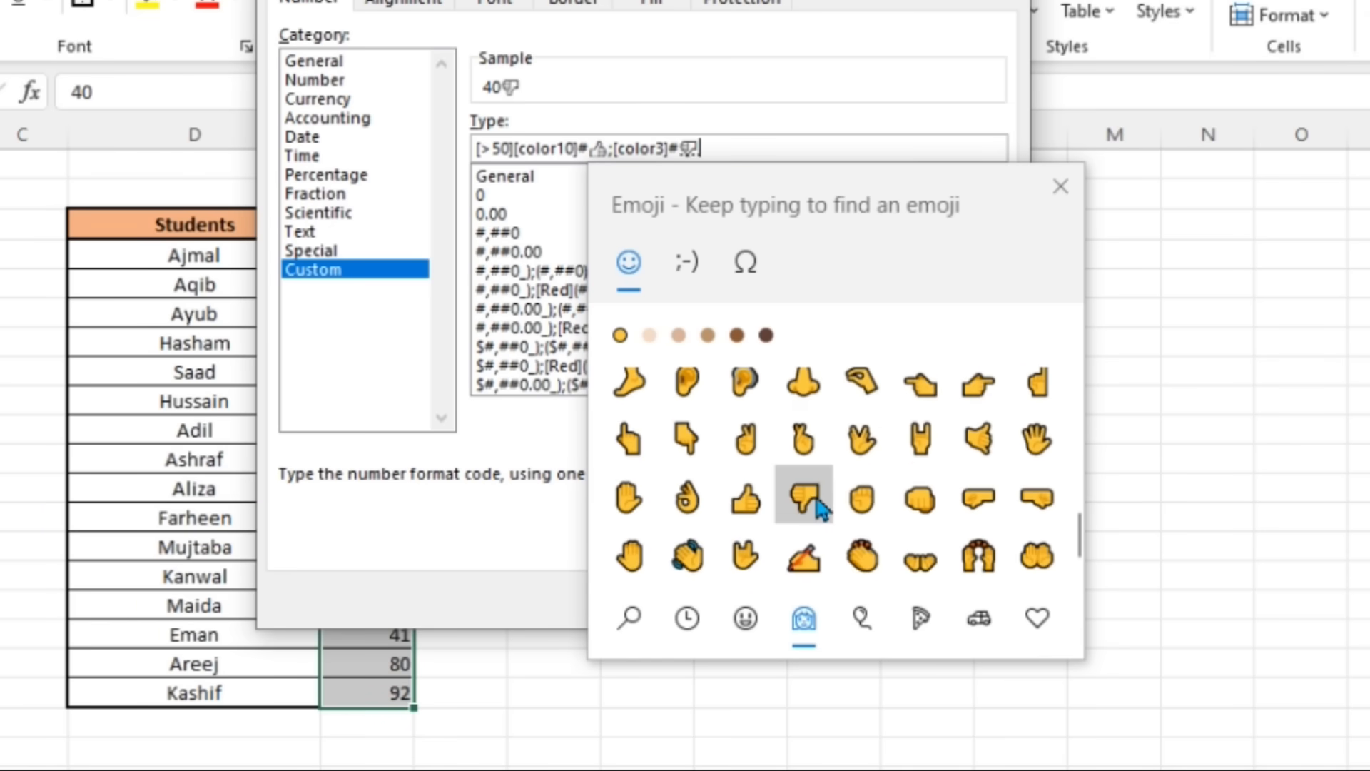
click(1060, 186)
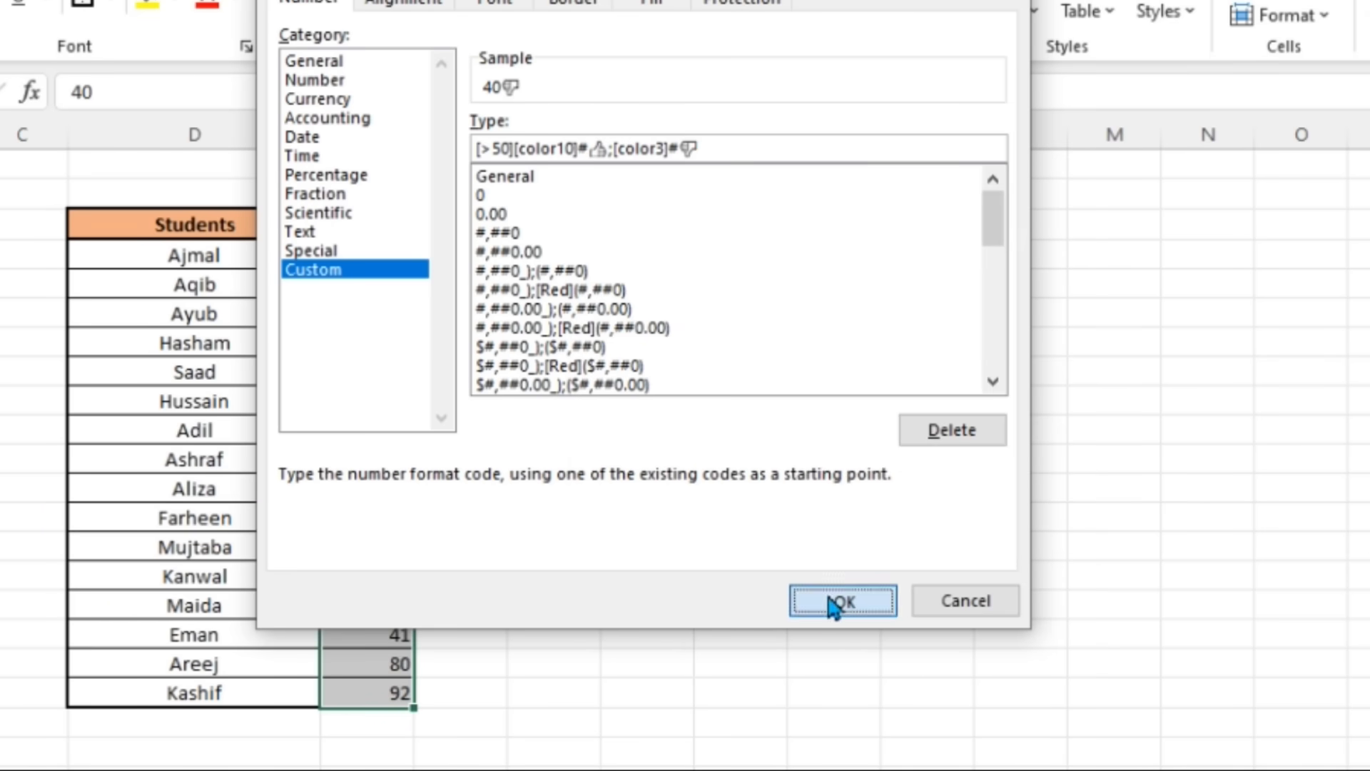
click(839, 599)
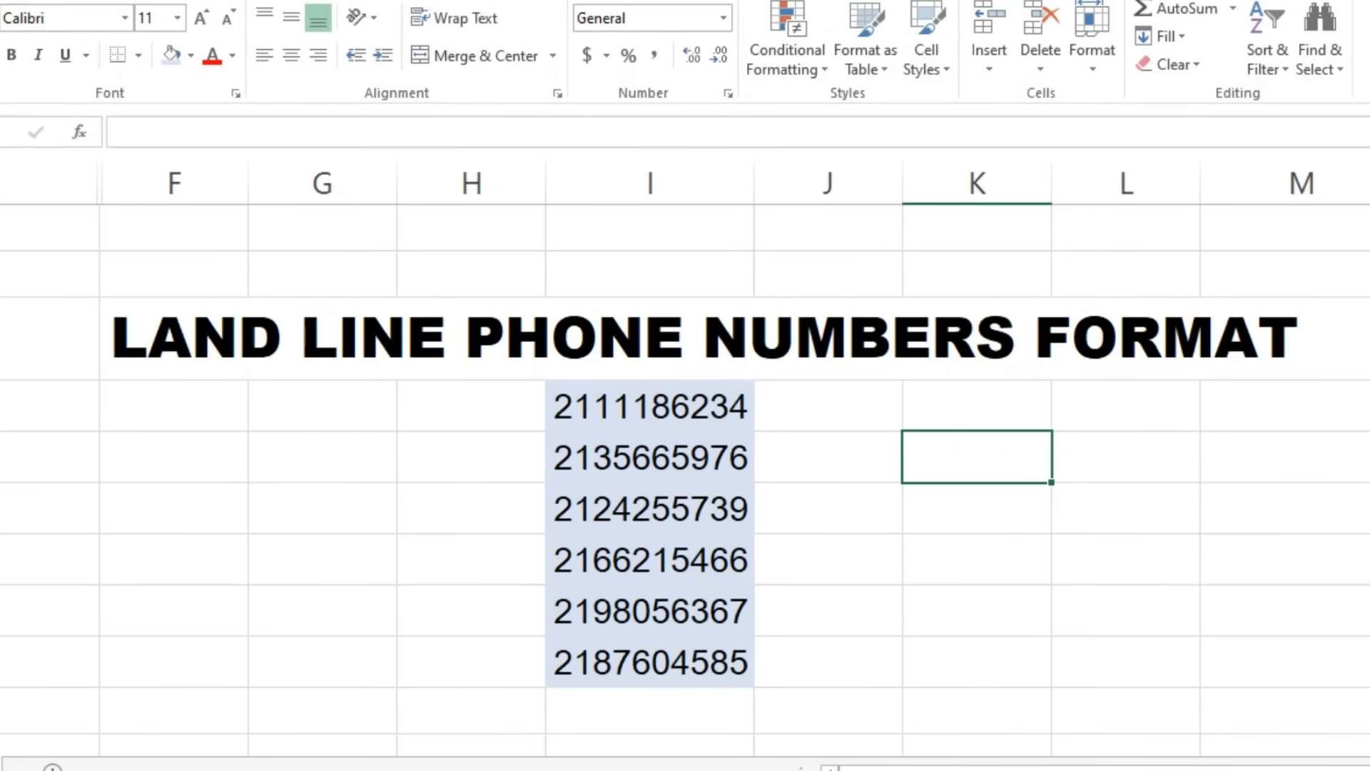
Step: Apply the custom number format (0##)-######## to the six landline phone numbers in column I
click(649, 406)
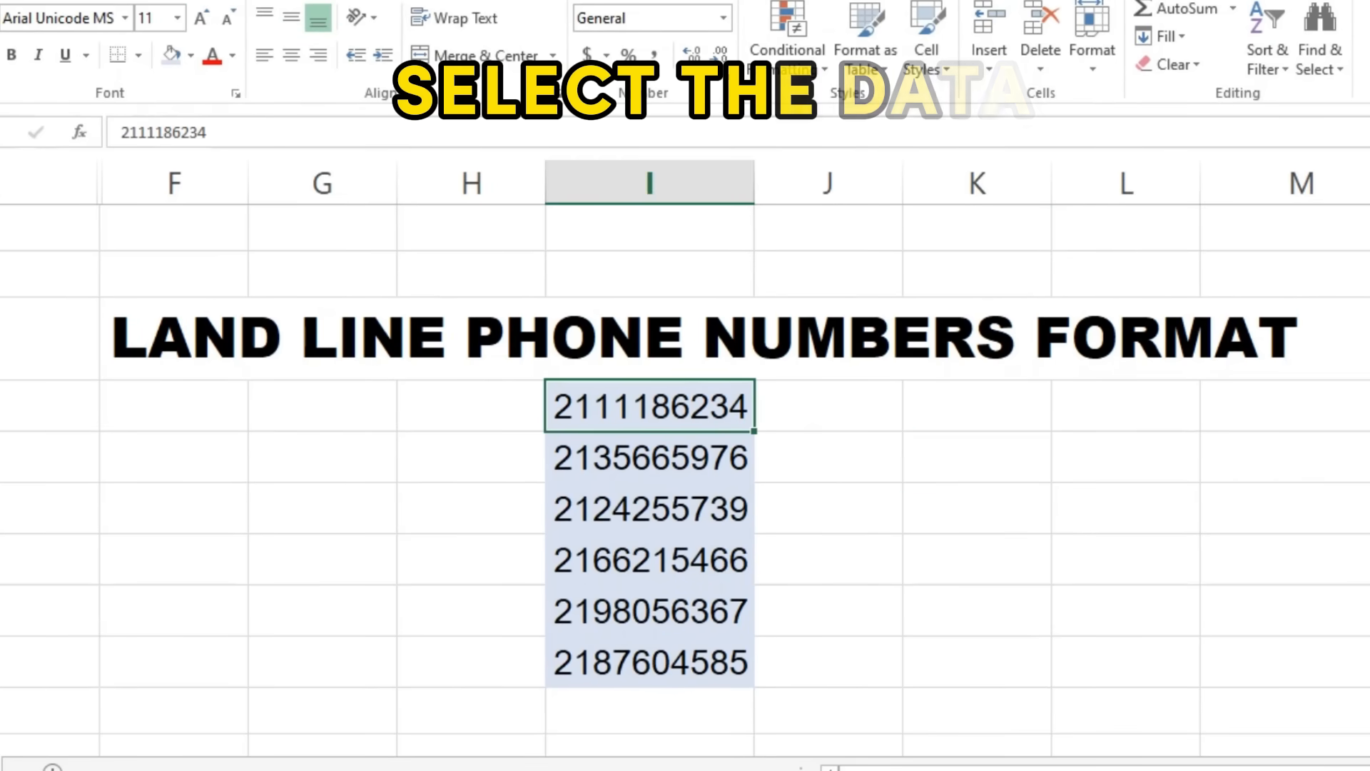
key(shift+Down)
key(shift+Down)
key(shift+Down)
key(shift+Down)
key(shift+Down)
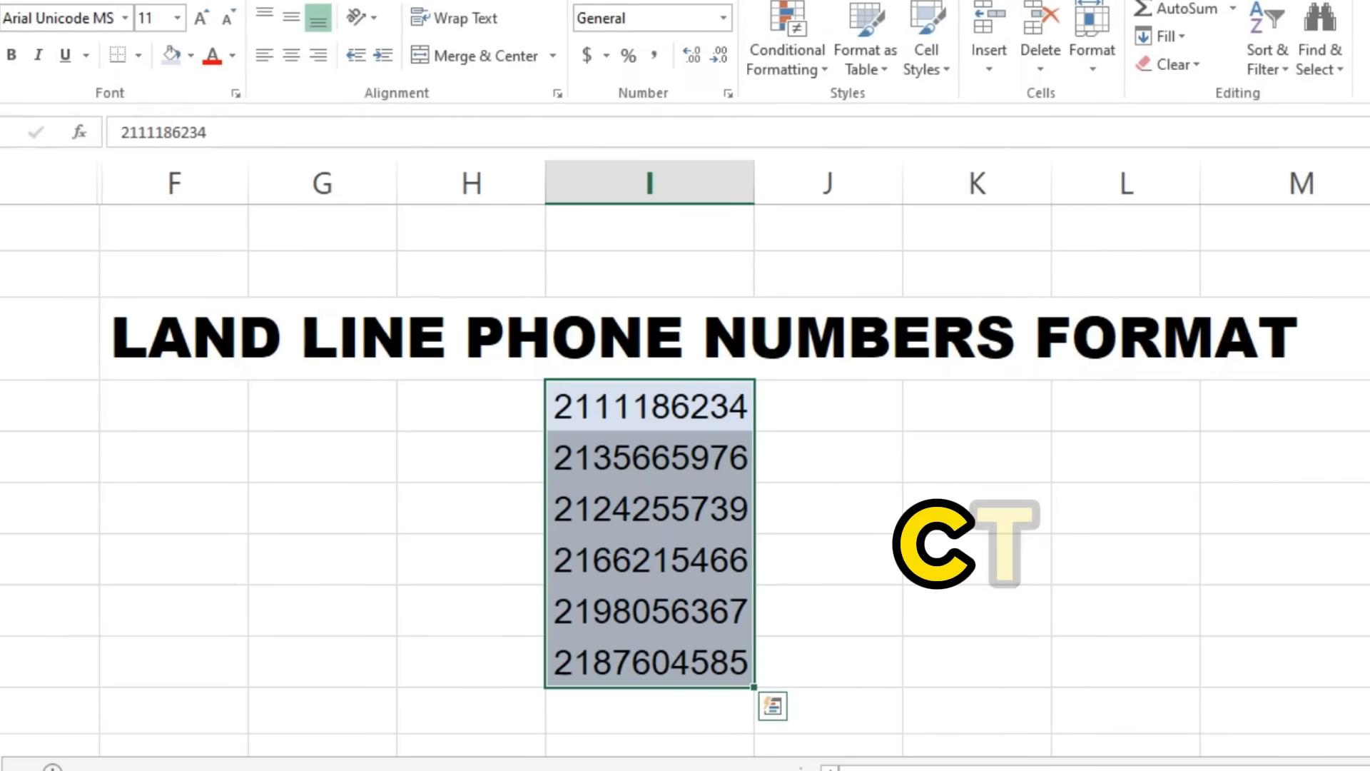
key(ctrl+1)
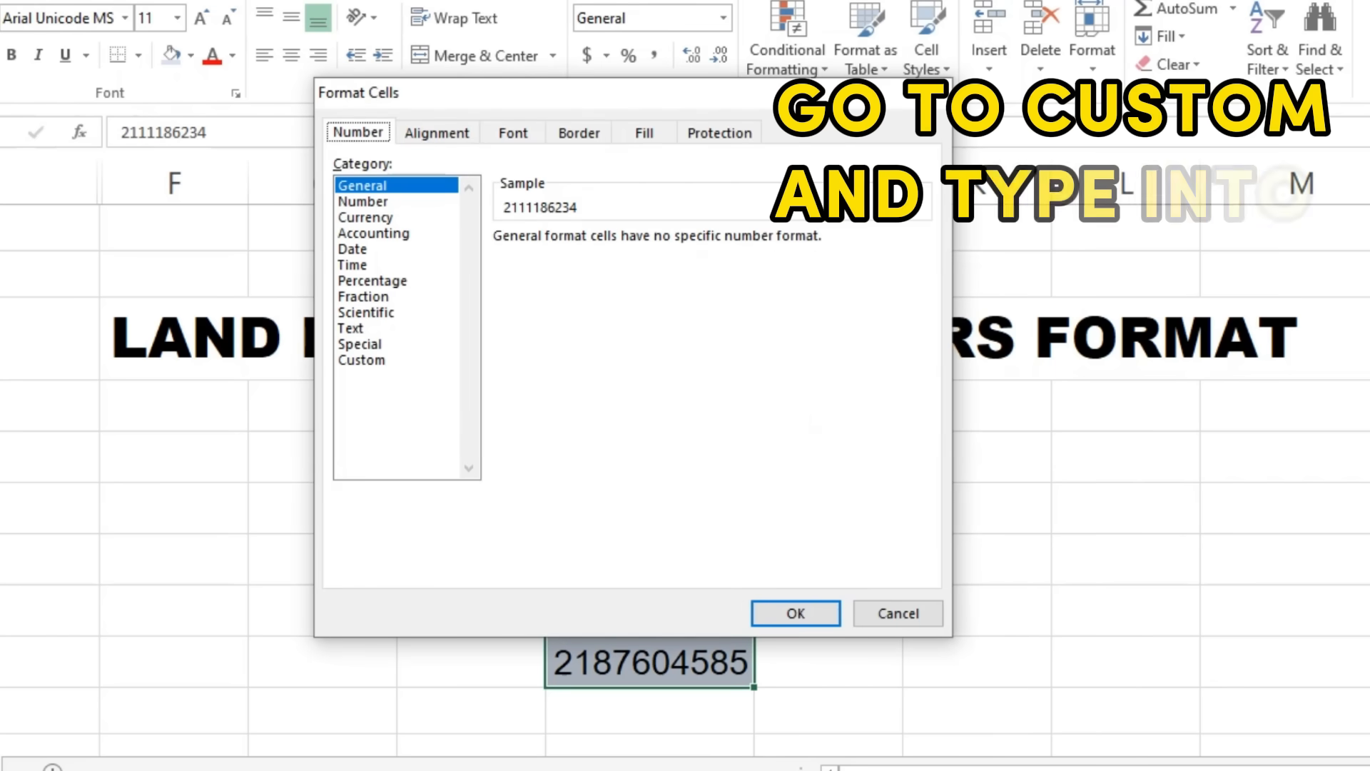
click(362, 360)
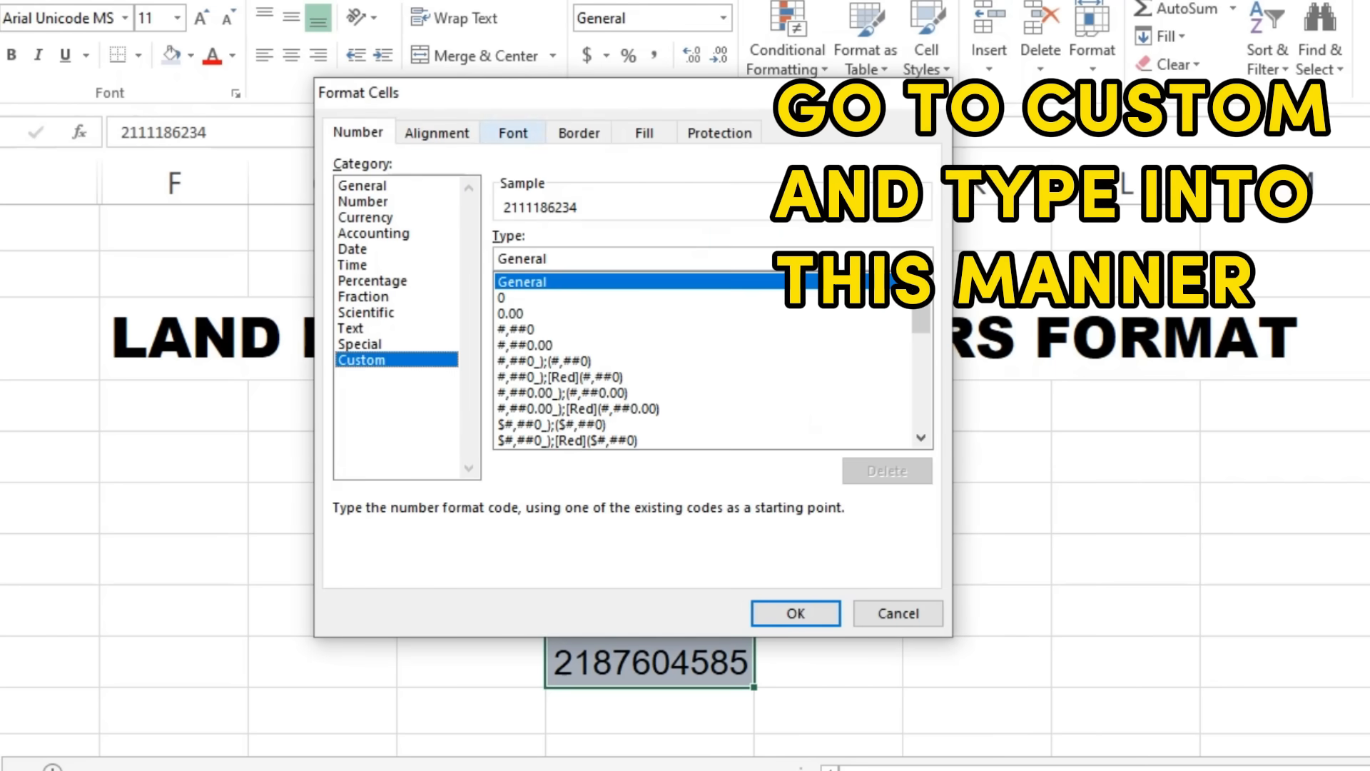
drag(587, 100, 324, 115)
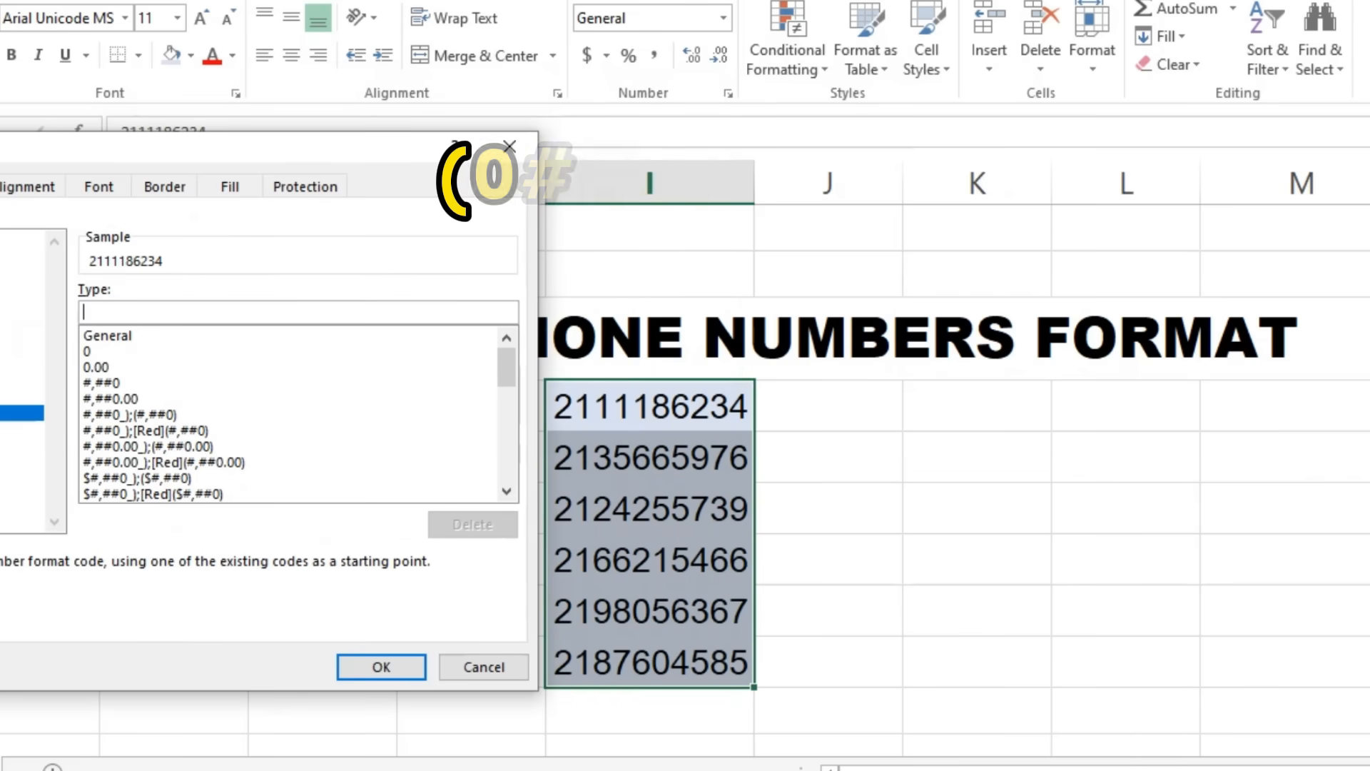
text(()
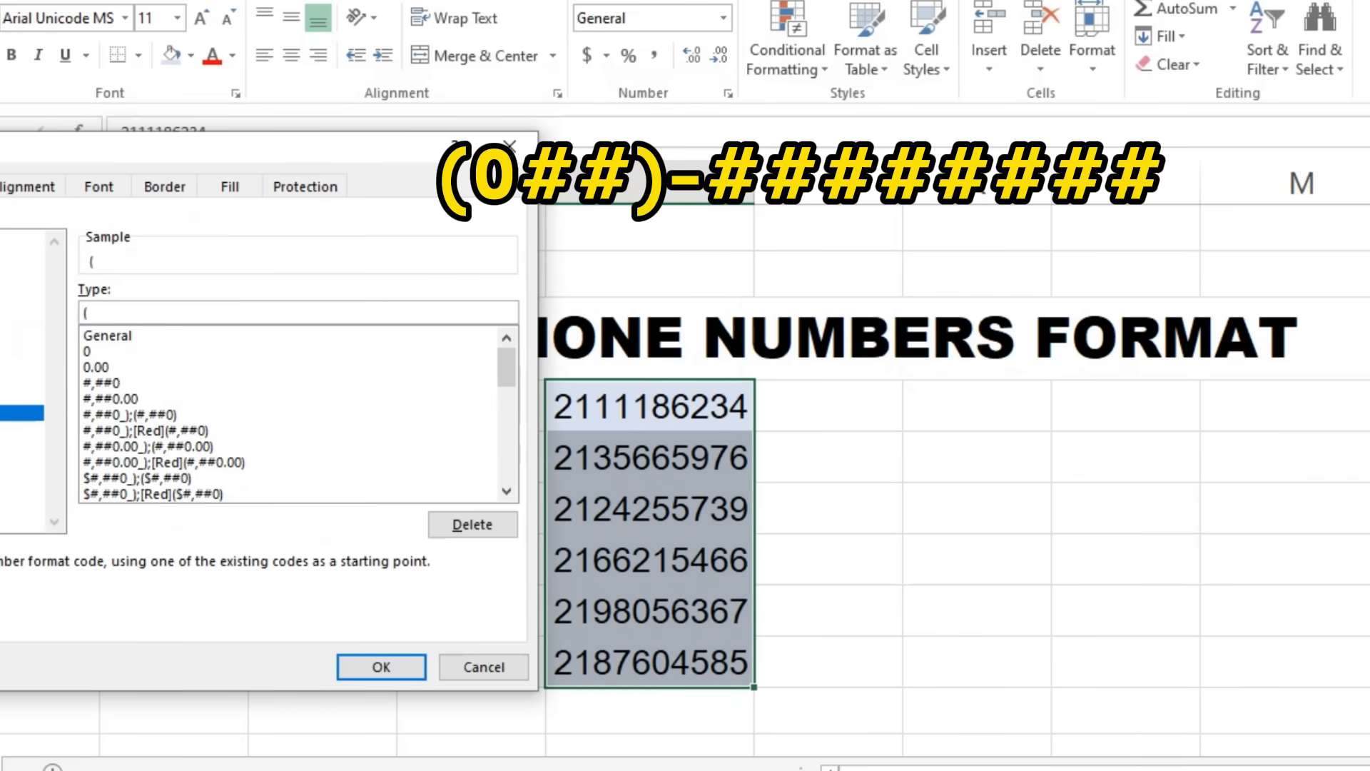
text(0##)
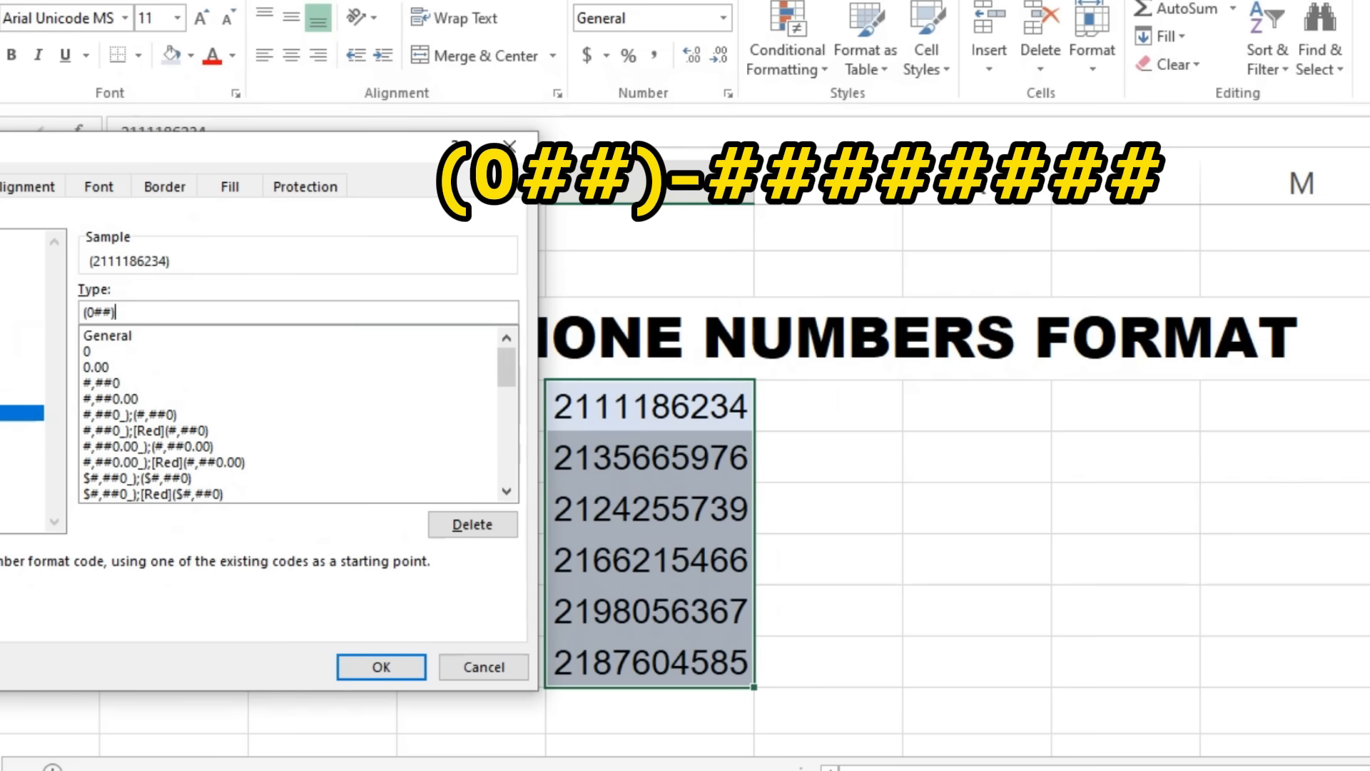
text()-########)
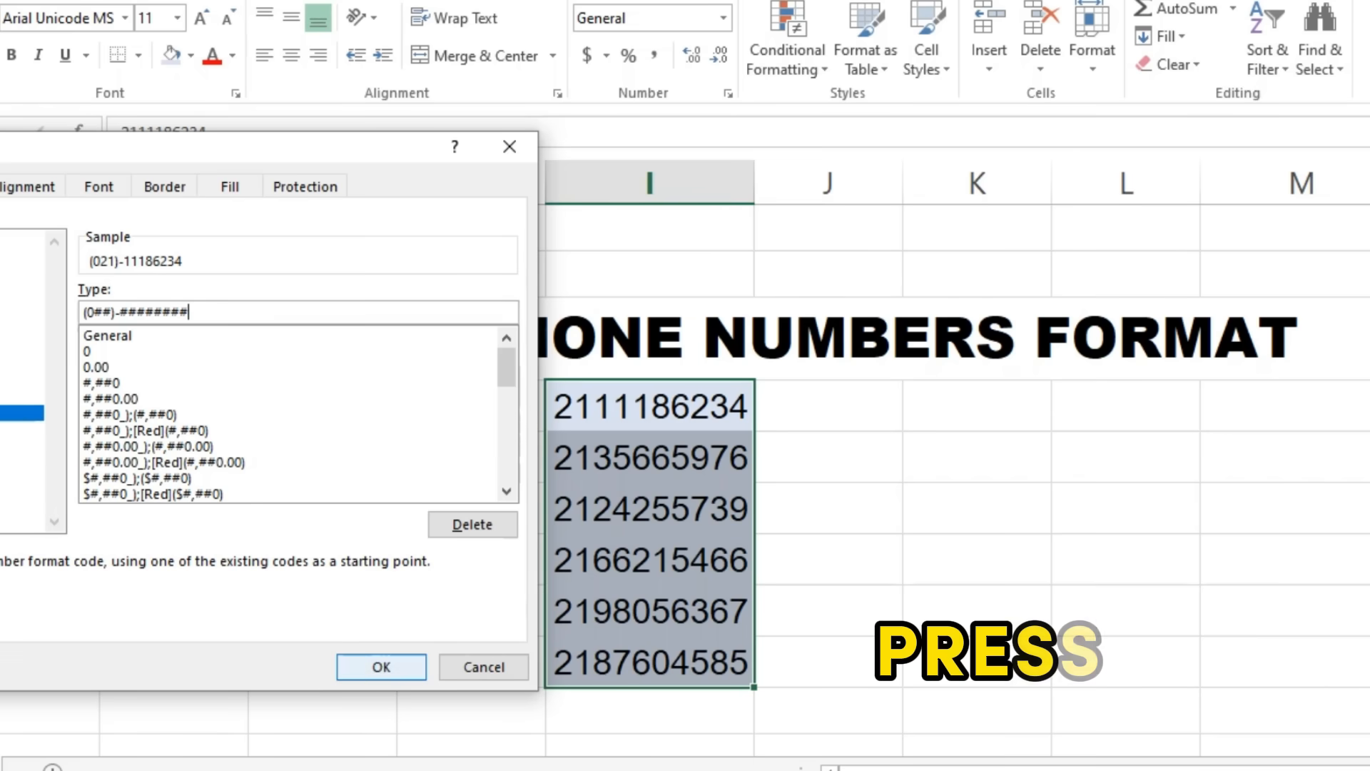
key(Return)
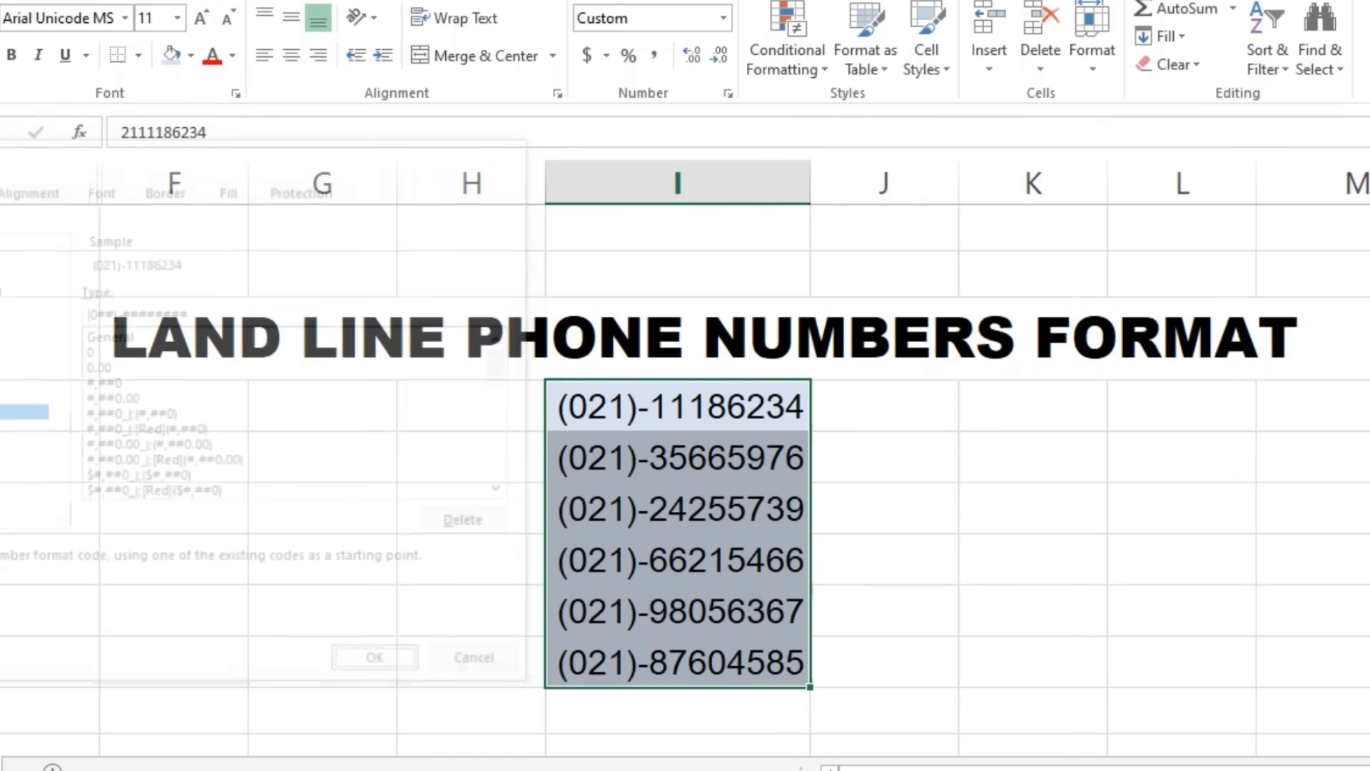
click(1033, 406)
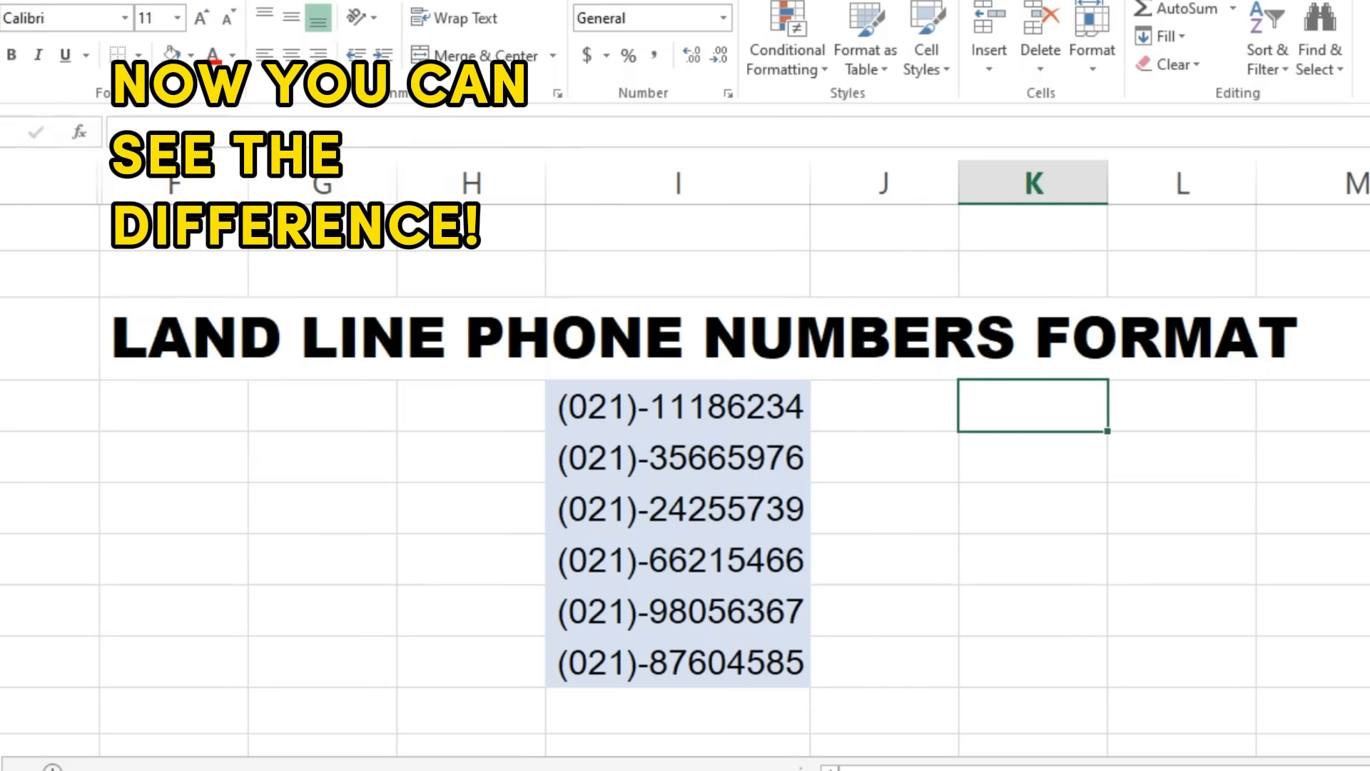